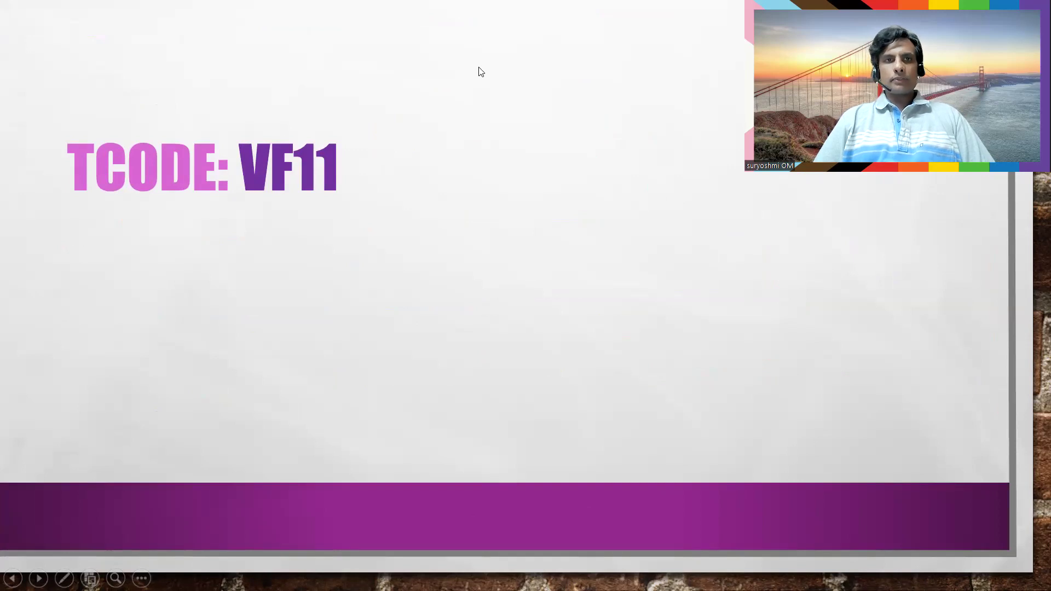
Step: Leave the 'TCODE: VF11' slideshow and switch to the SAP GUI window
key(alt+Tab)
Step: Start creating a standard sales order (VA01) with order type OR
text(/nva)
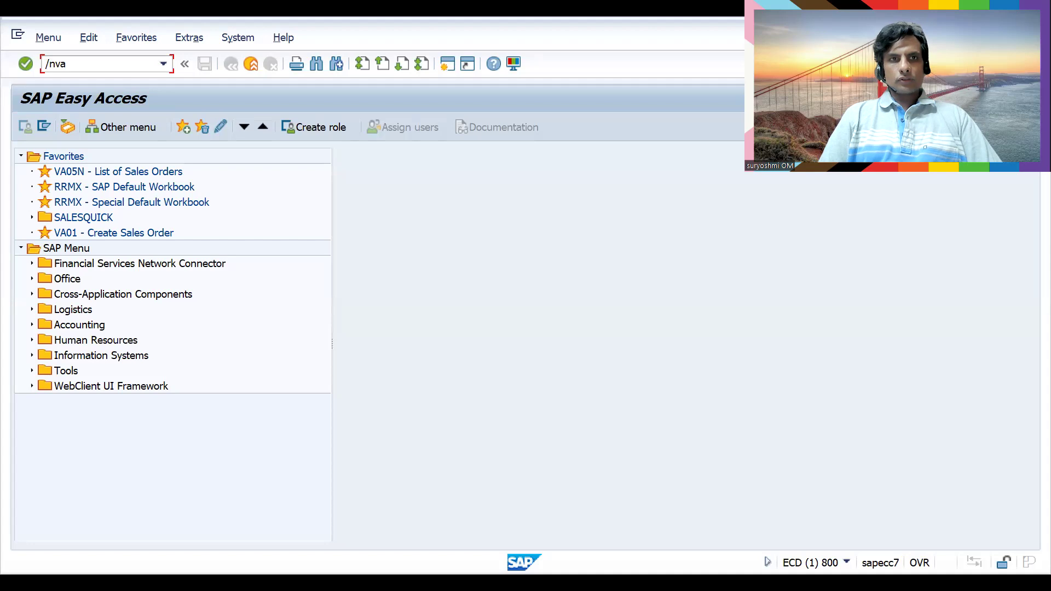
text(01)
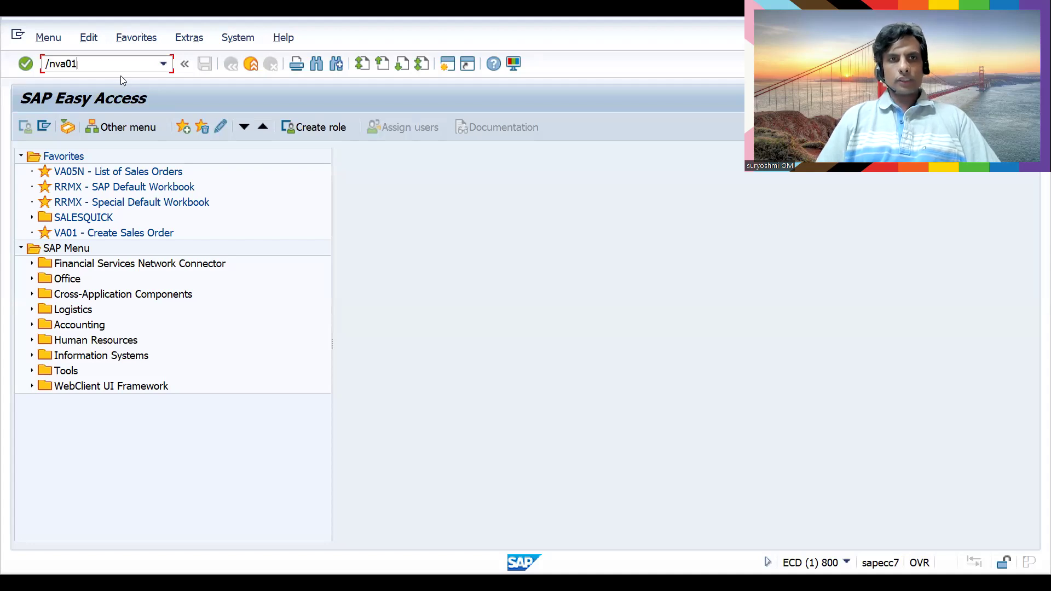
key(Return)
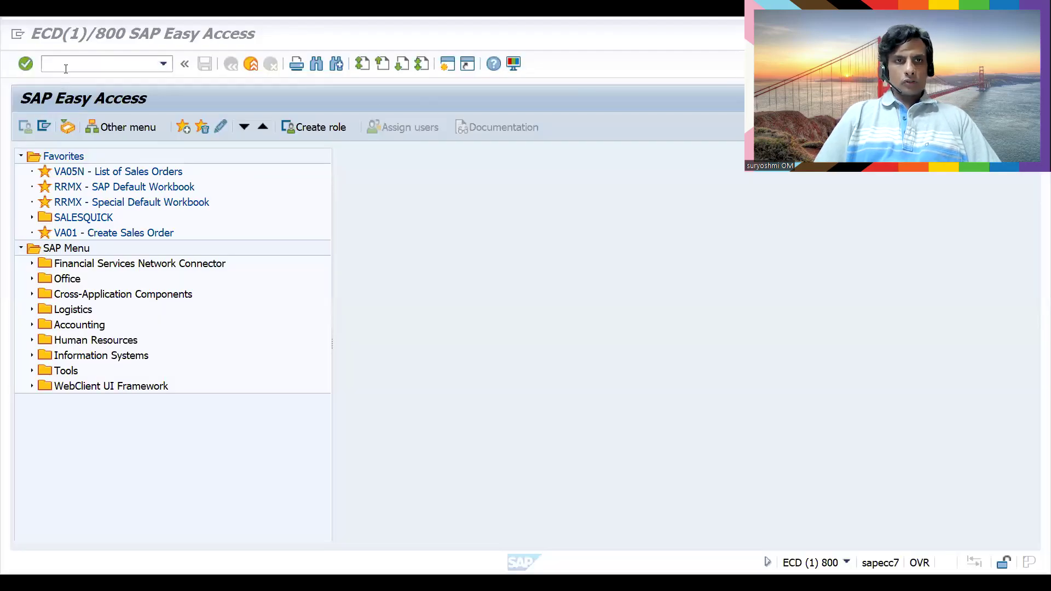
click(65, 68)
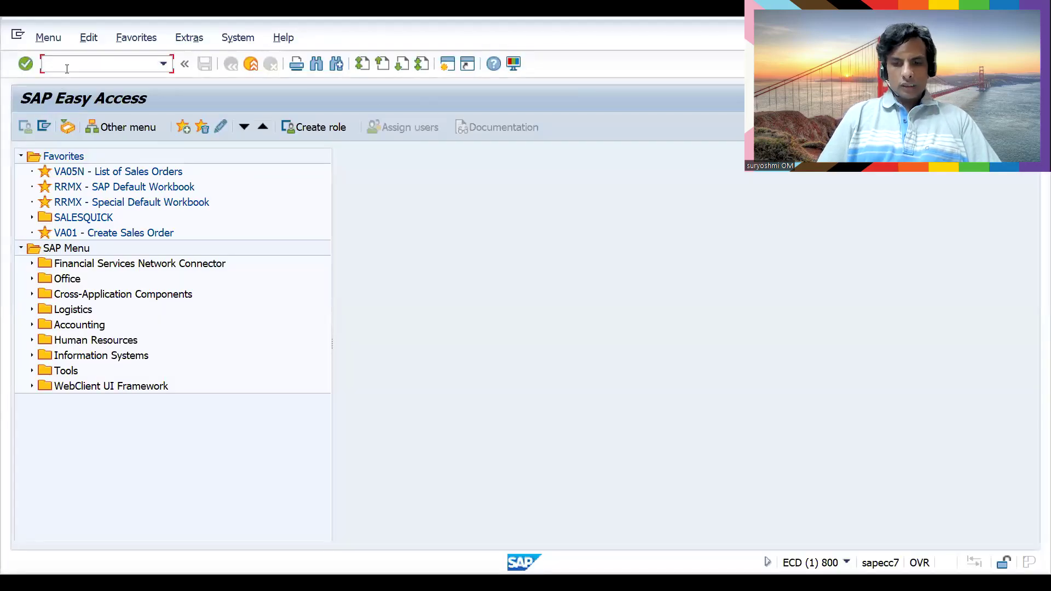
text(/nva01)
key(Return)
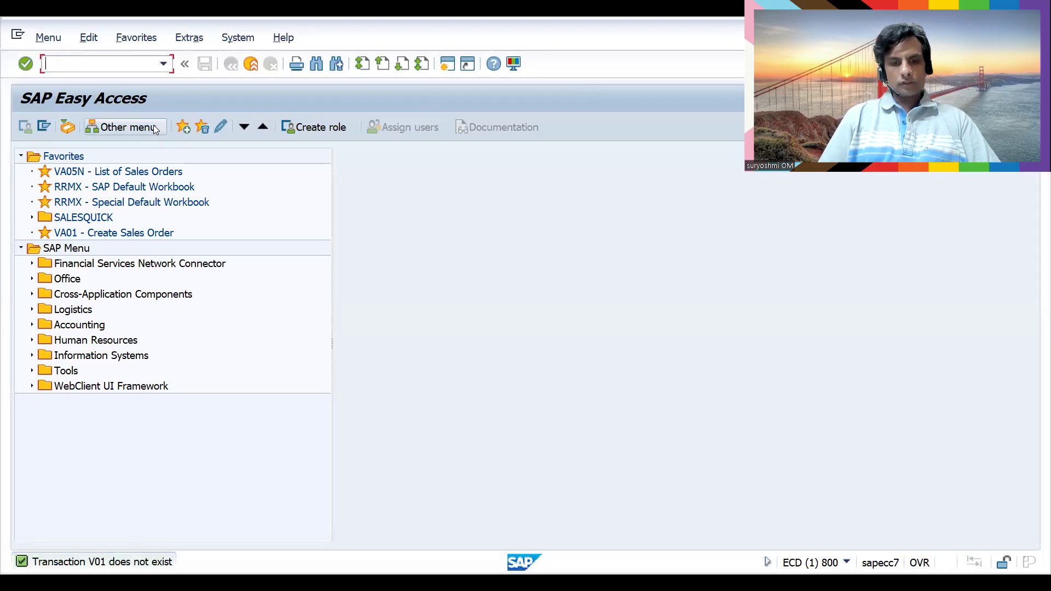
text(va01)
key(Return)
text(or)
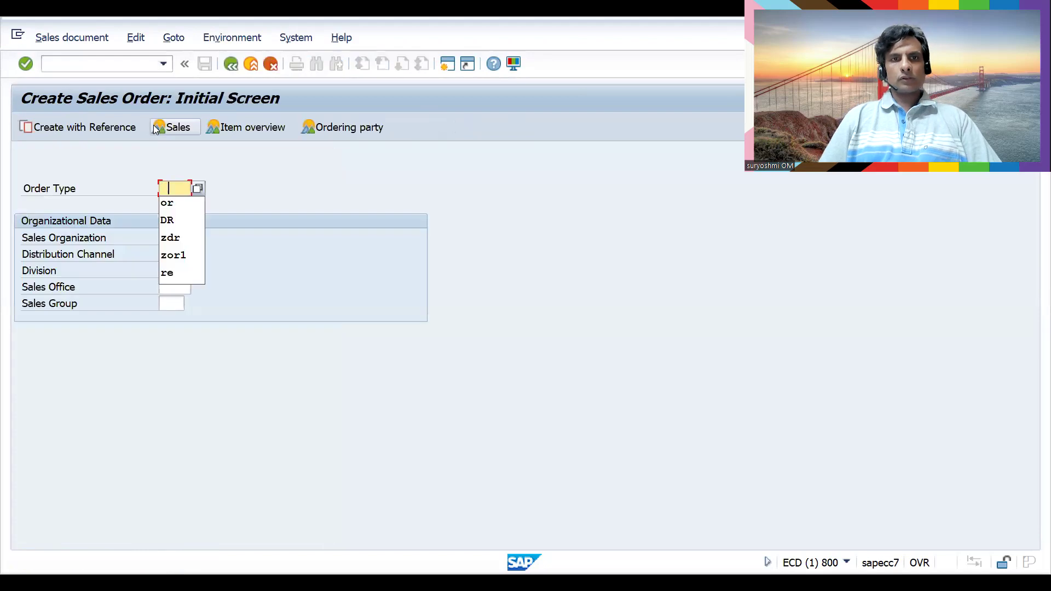
key(Return)
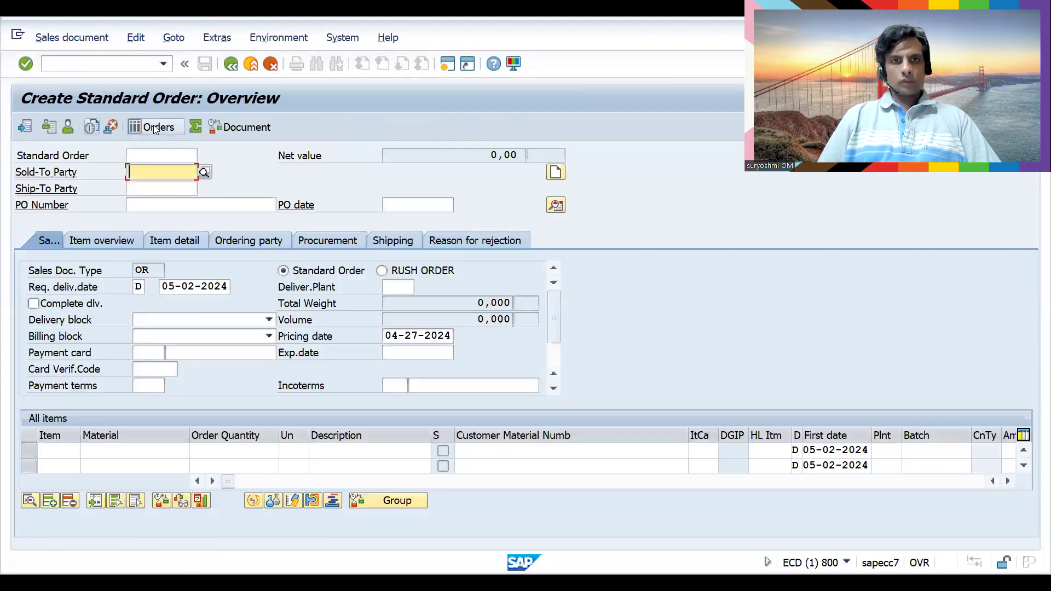
Step: Fill the order header with sold-to, sales area ZH01, ship-to and PO reference 'test'
key(Down)
key(Return)
key(Return)
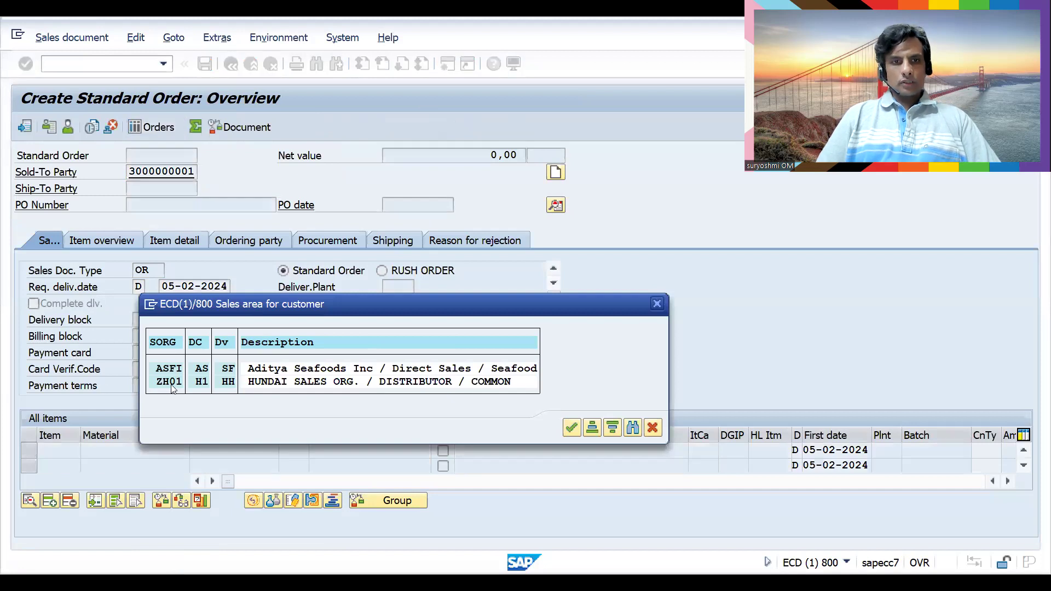
double_click(170, 382)
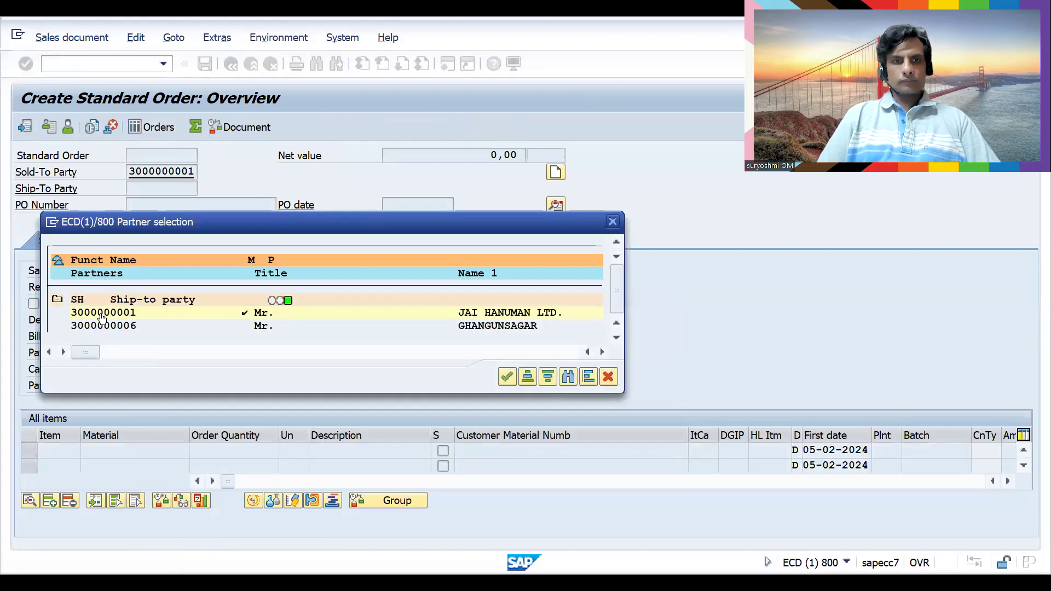
double_click(113, 314)
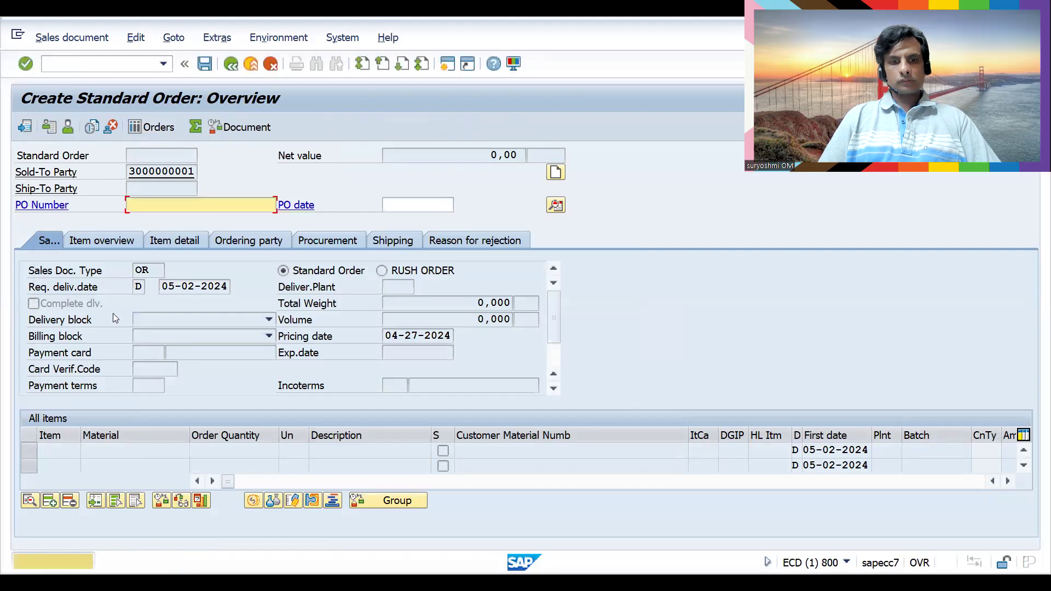
text(test)
key(Return)
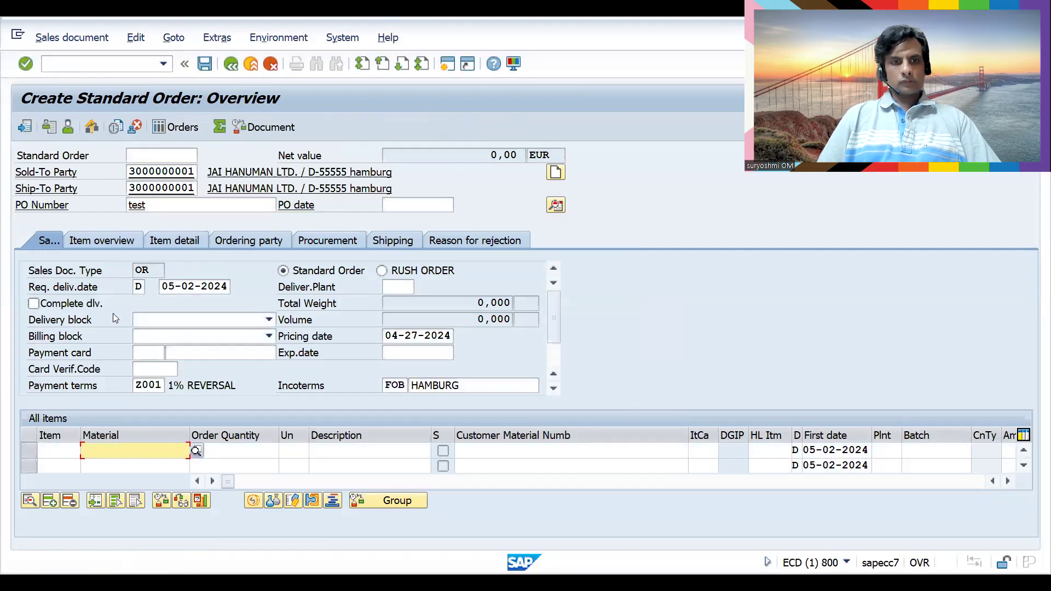
Step: Add one unit of material 50065771 and save the order, skipping print output
key(Down)
key(Return)
key(Tab)
text(1)
key(Return)
key(ctrl+s)
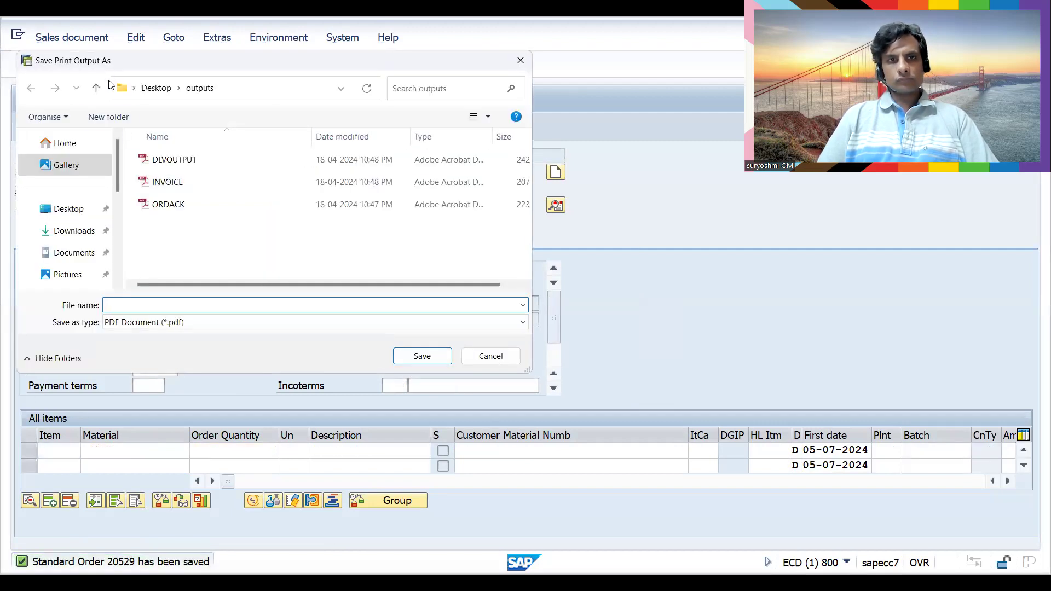
key(Escape)
Step: Open outbound delivery creation (VL01N) for the new order
click(80, 70)
text(/nvl01n)
key(Return)
key(Return)
click(184, 183)
Step: Create the delivery from shipping point ZHS1 with selection date 05-27-2024
key(Down)
key(Tab)
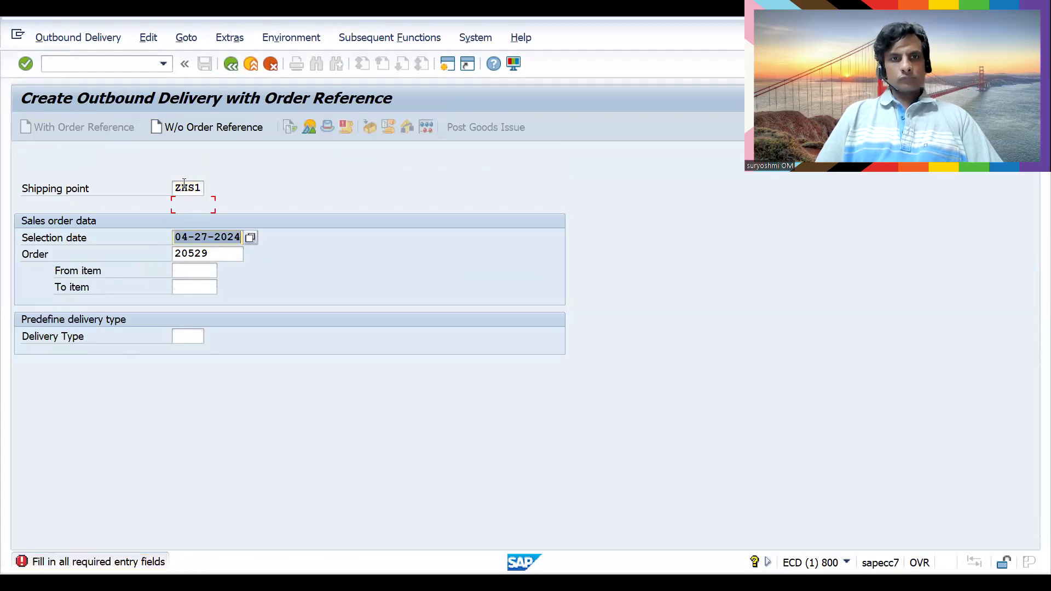
click(181, 238)
text(5)
key(Return)
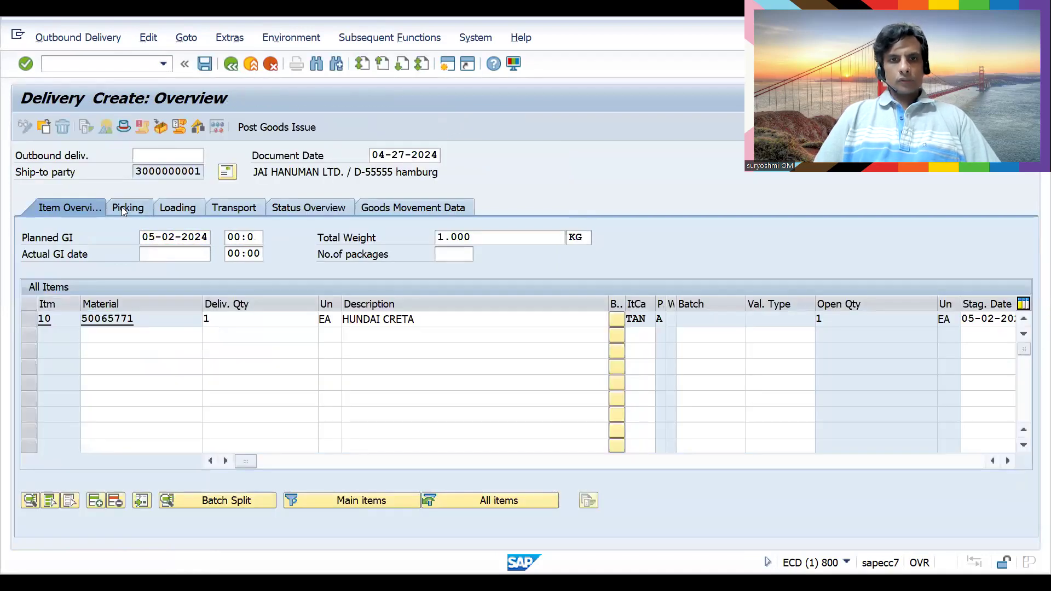
Step: Pick quantity 1 from storage location 0001 and post goods issue, skipping print output
click(124, 209)
click(257, 317)
text(0001)
key(Tab)
key(Tab)
key(Tab)
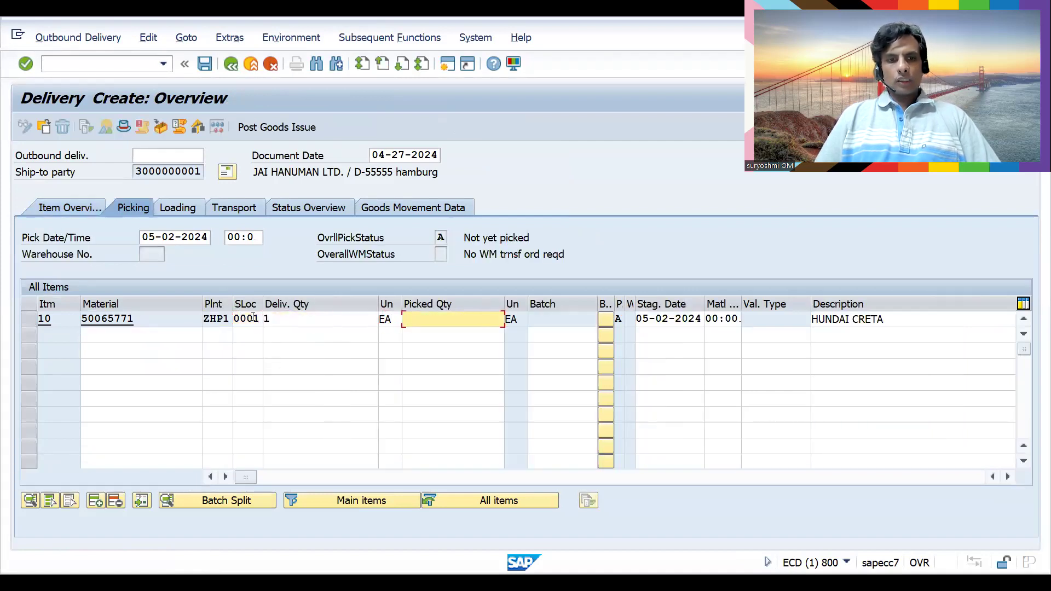
text(1)
key(Return)
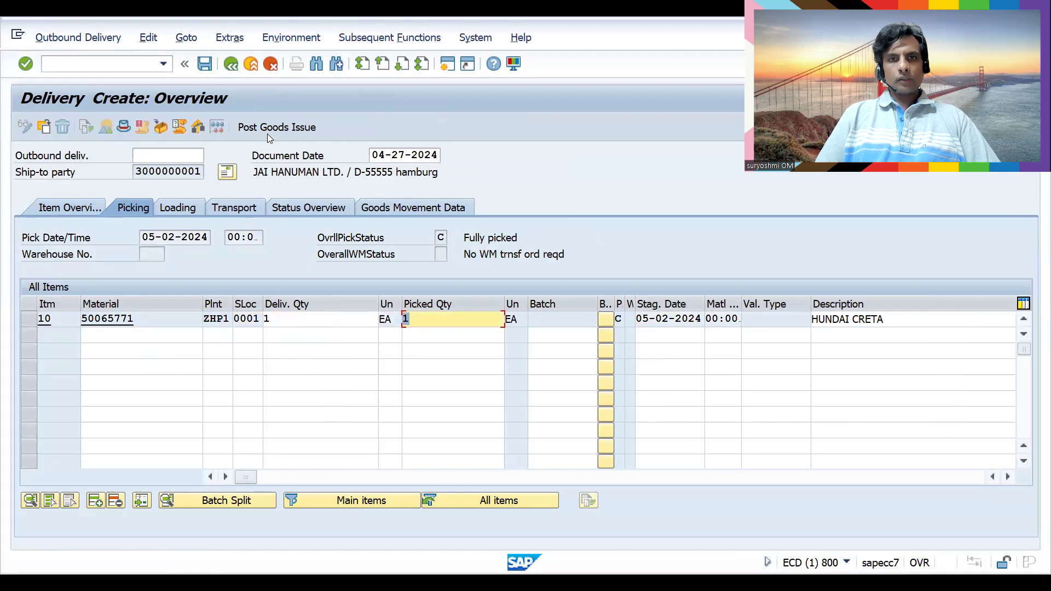
click(266, 131)
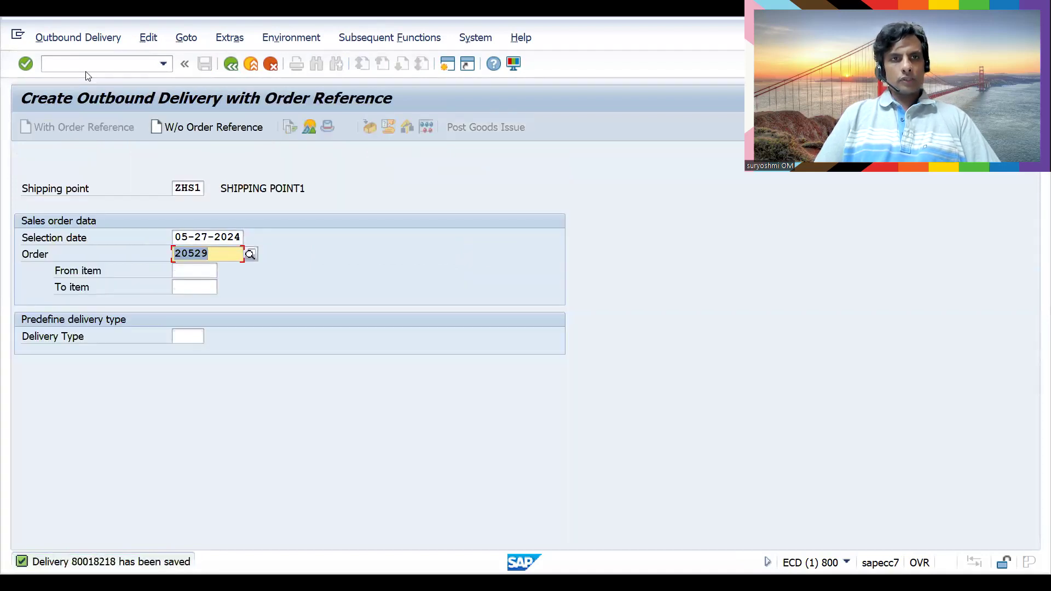
key(Escape)
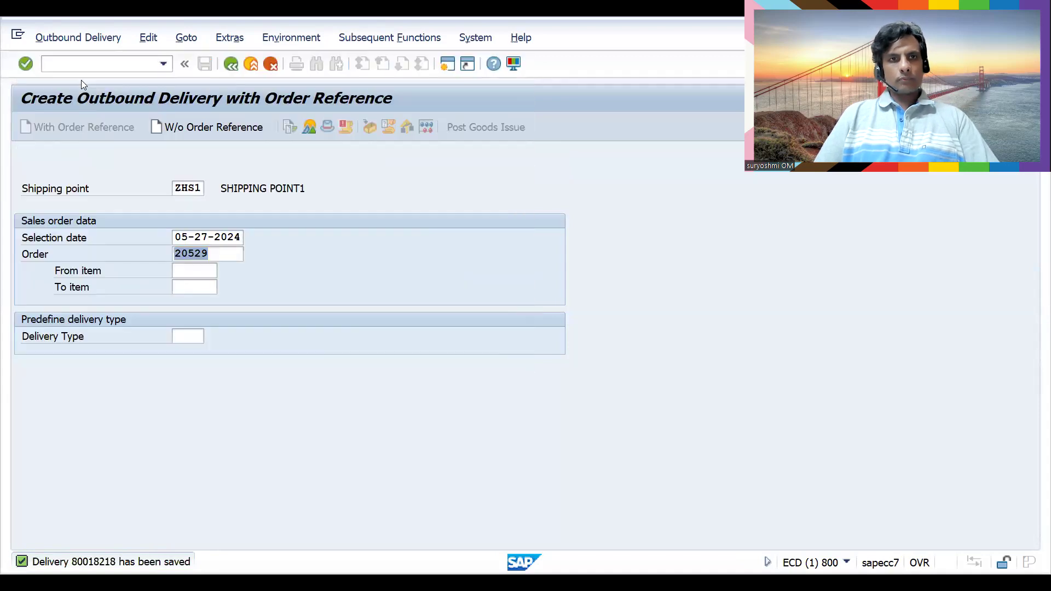
Step: Create and save billing document 90039926 (VF01) for the delivery, skipping print output
click(48, 64)
text(/nvf01)
key(Return)
key(Return)
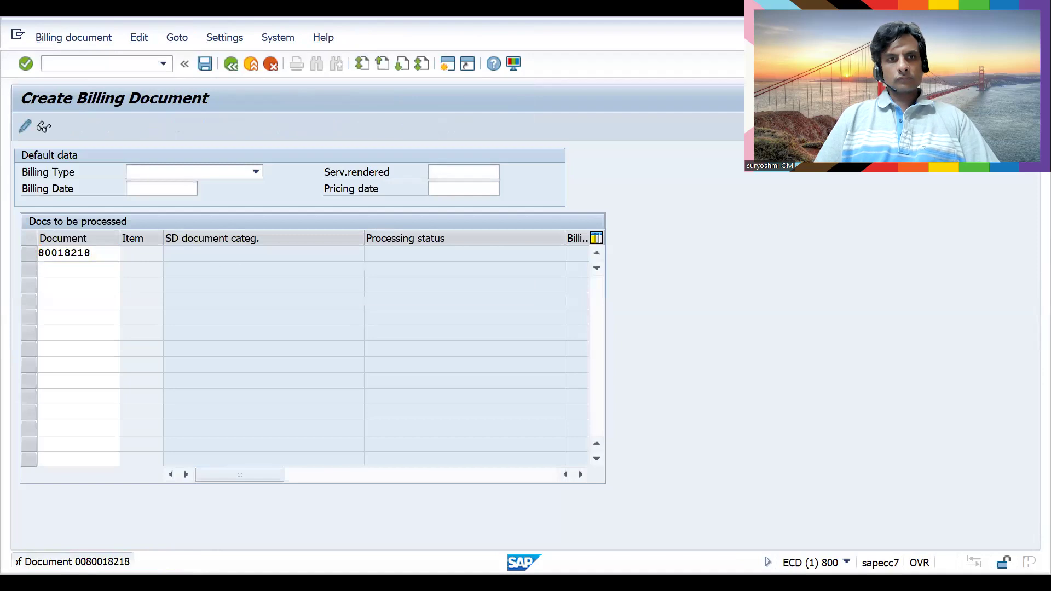
key(ctrl+s)
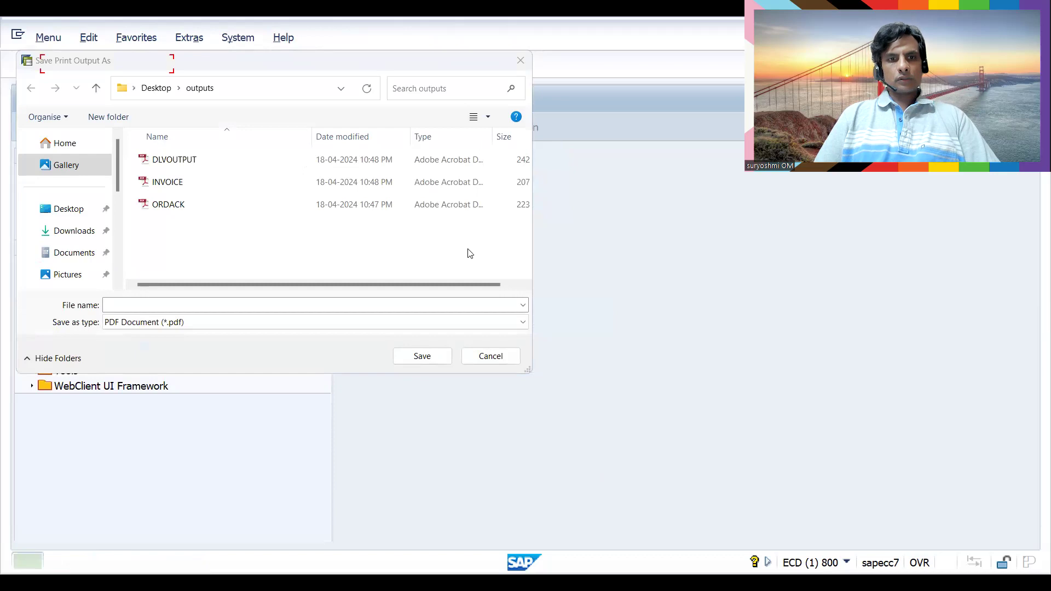
click(491, 356)
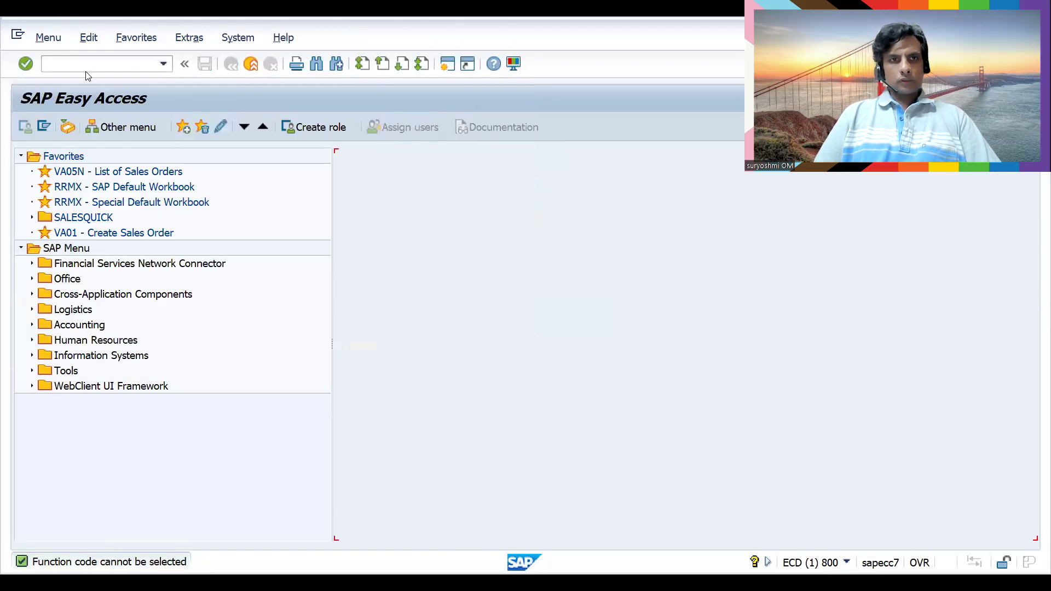
Step: Display invoice 90039926 in VF03 and scroll its header data to General information
text(/nvf03)
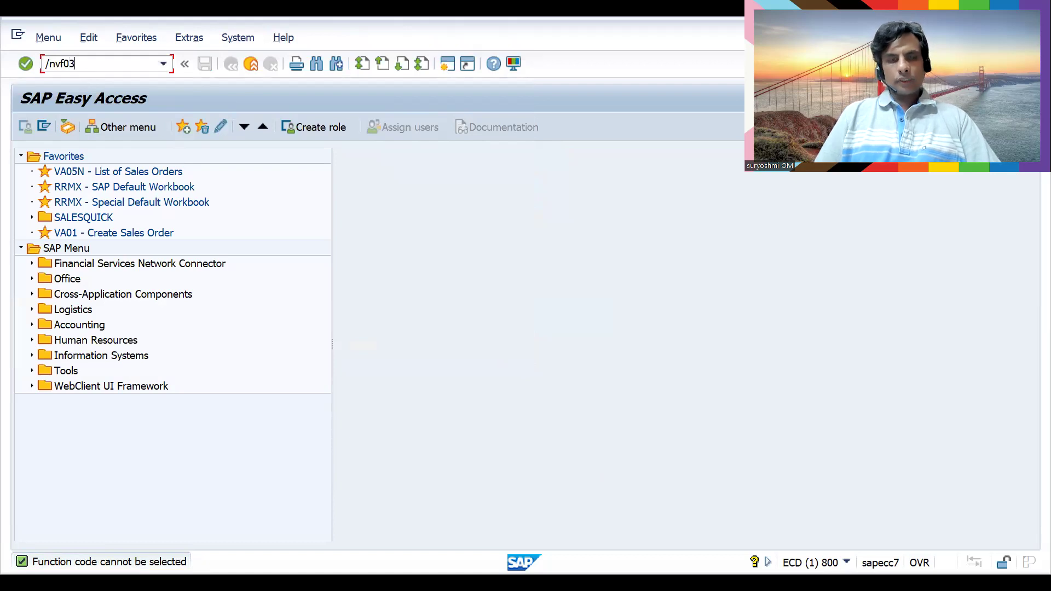
key(Return)
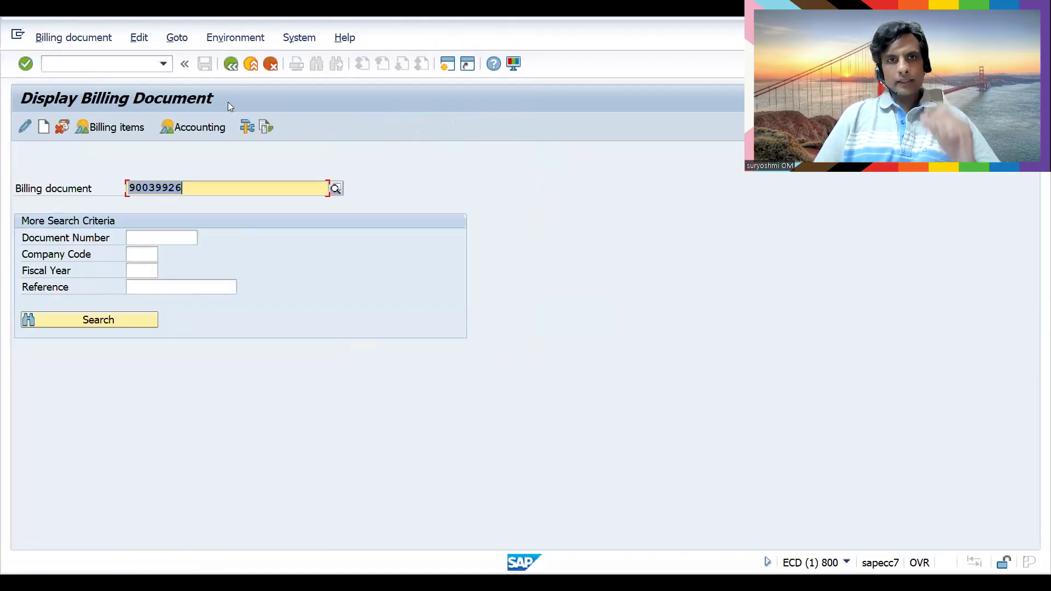
click(265, 130)
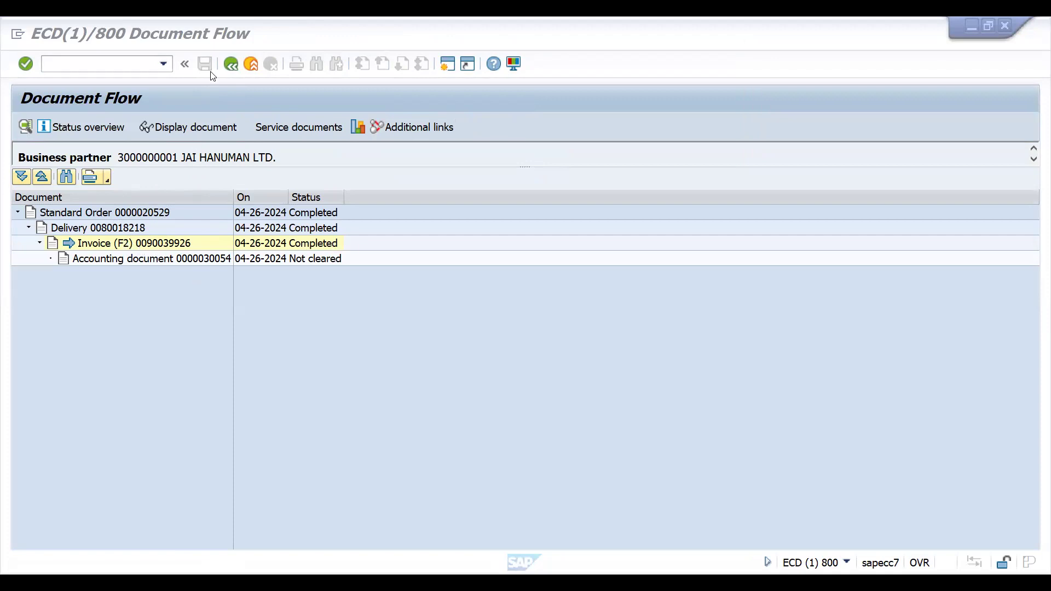
click(186, 127)
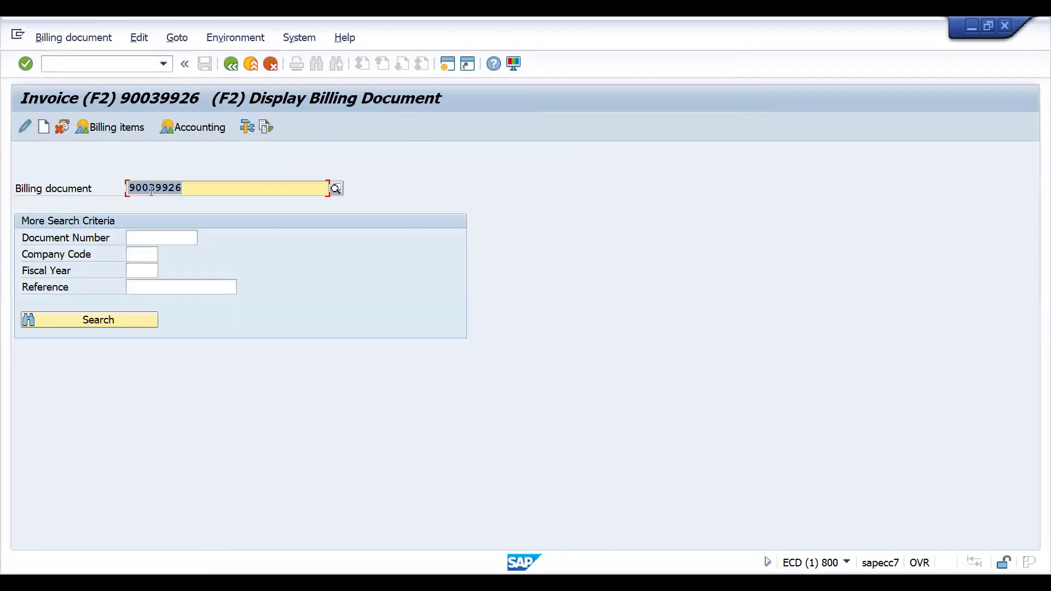
key(Return)
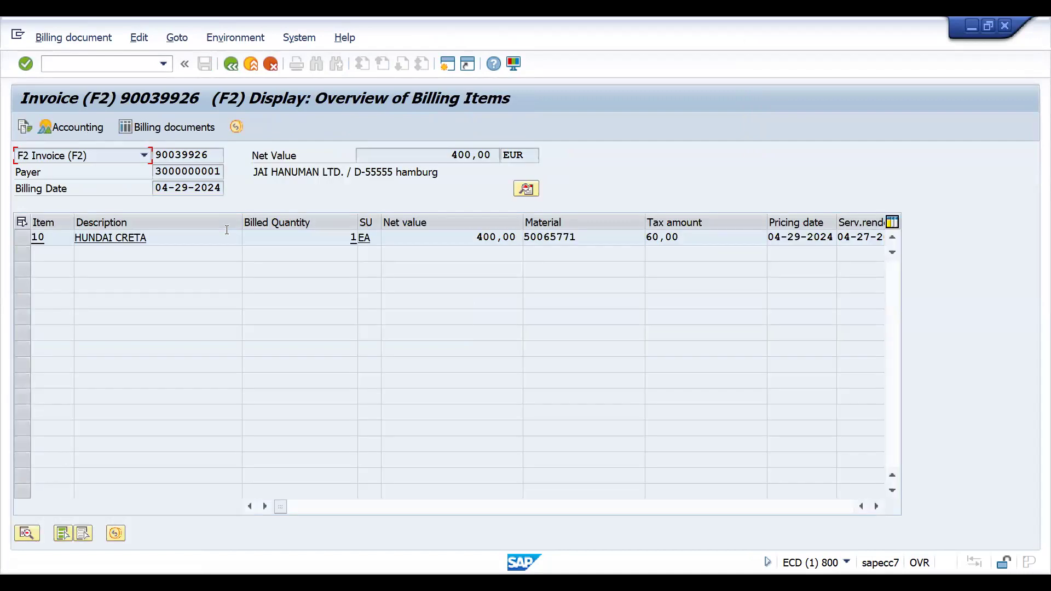
click(521, 190)
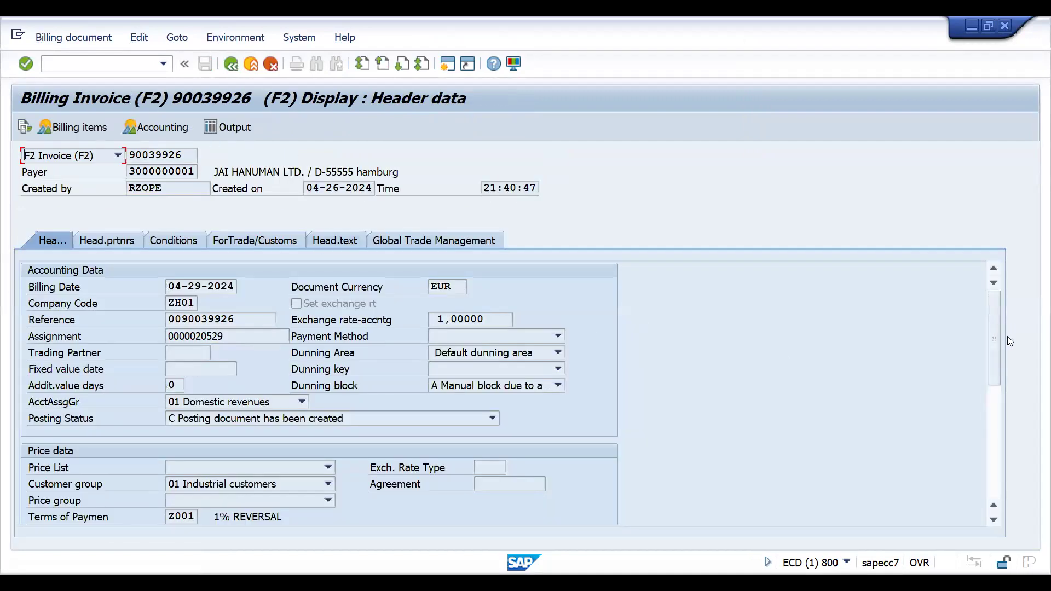
drag(995, 349, 991, 478)
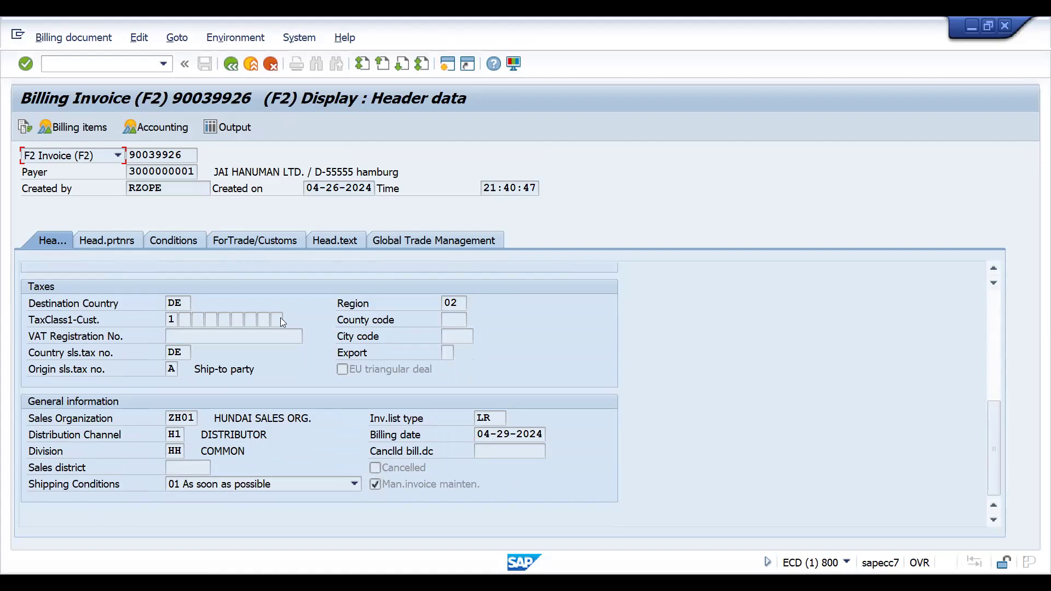
Step: Cancel invoice 90039926 in VF11, saving cancellation document 90039927
key(ctrl+slash)
text(/nvf11)
key(Return)
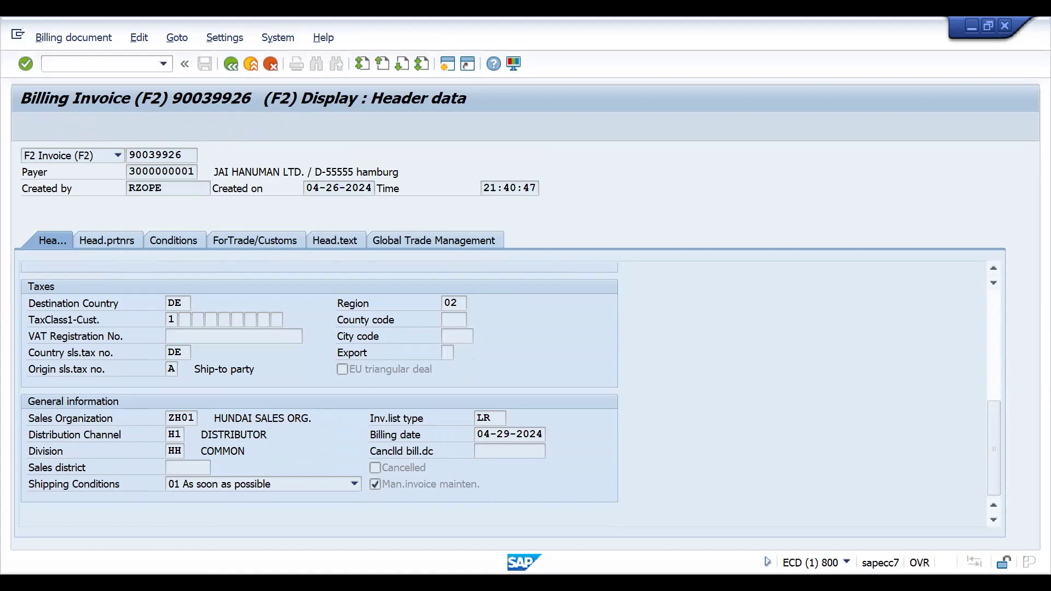
key(Return)
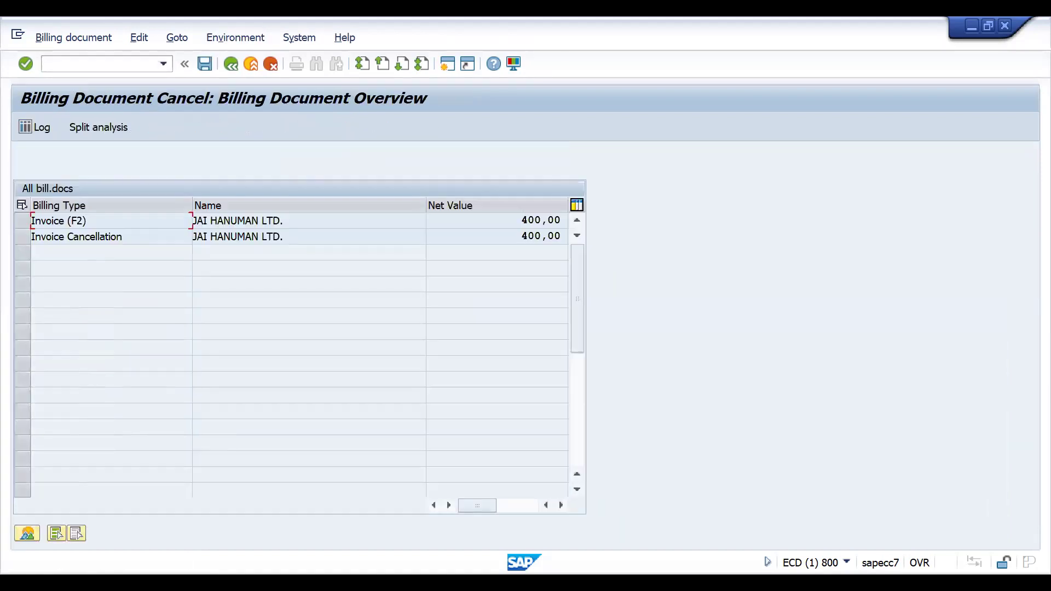
key(ctrl+s)
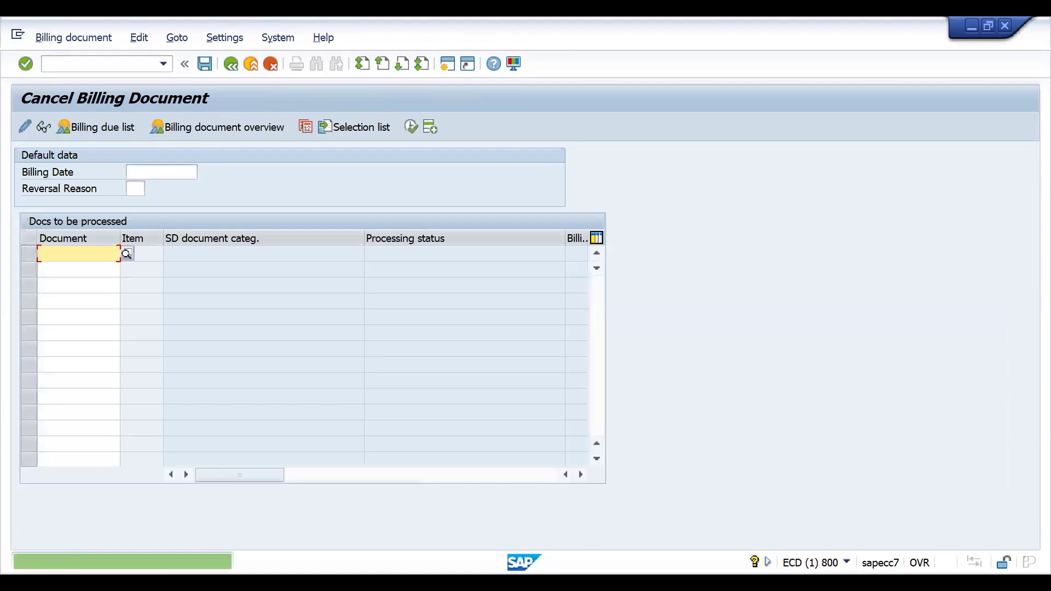
Step: View the document flow of cancellation 90039927 and select original invoice 90039926
key(ctrl+slash)
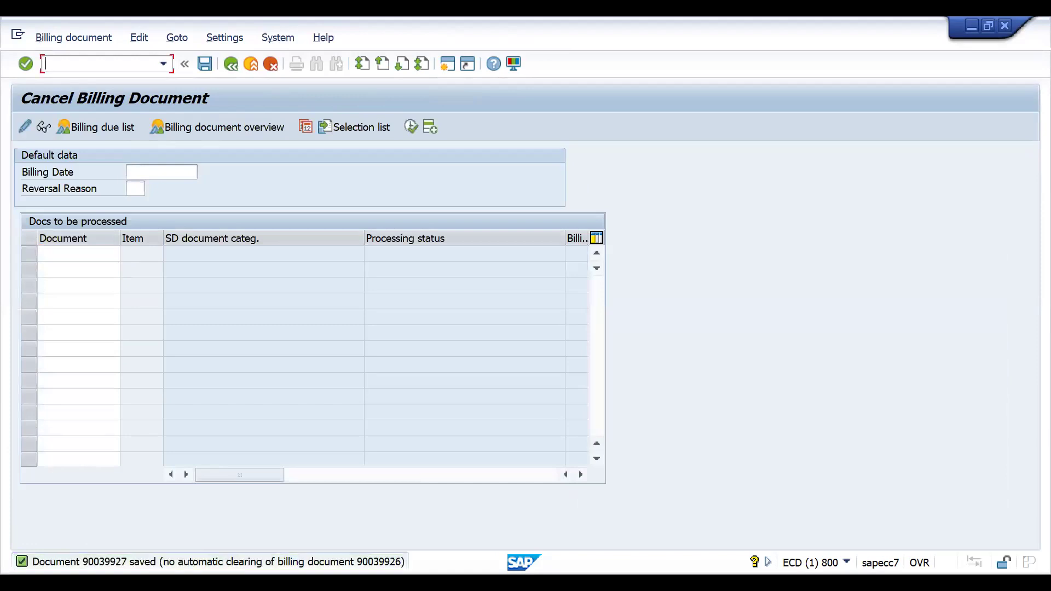
text(/nvf0)
key(Return)
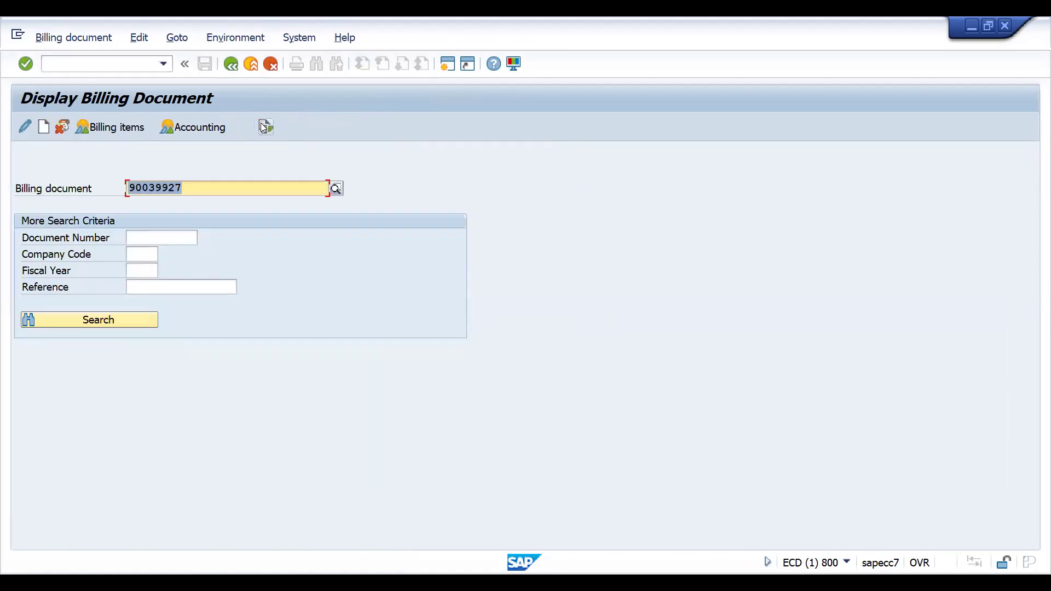
click(260, 122)
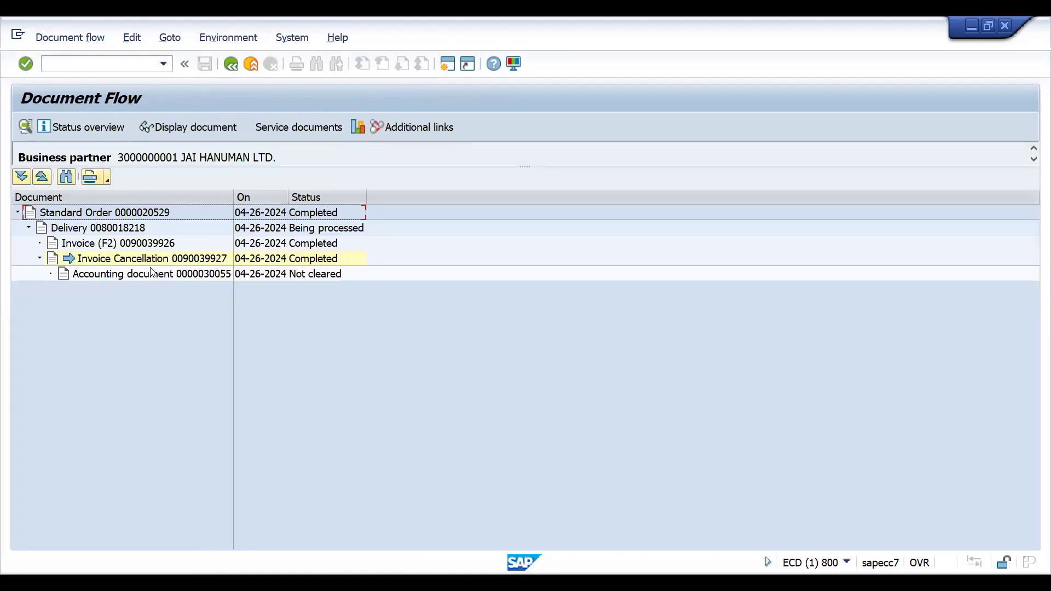
click(152, 245)
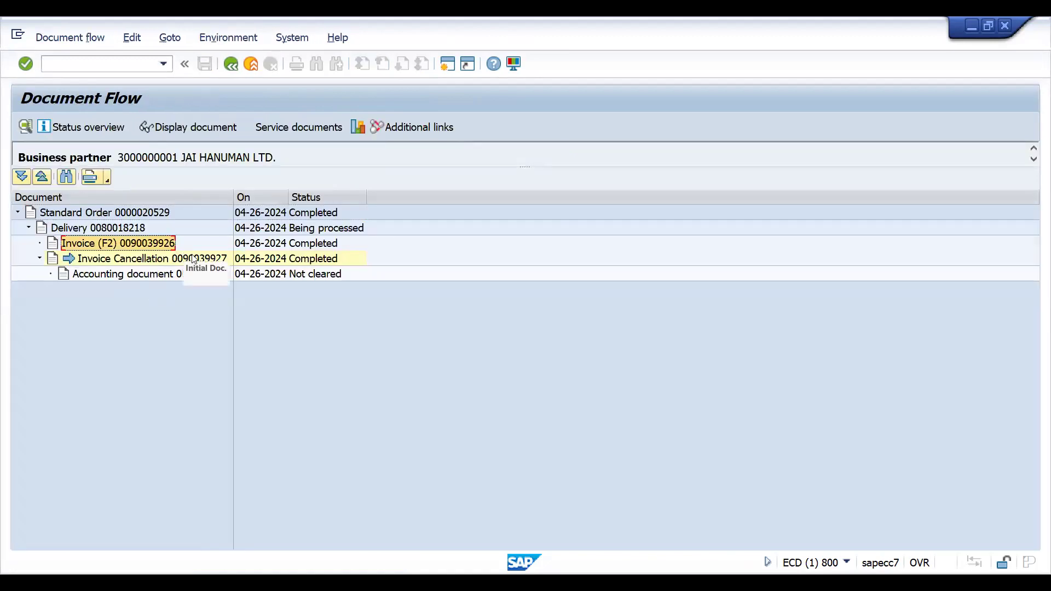
click(199, 261)
click(155, 247)
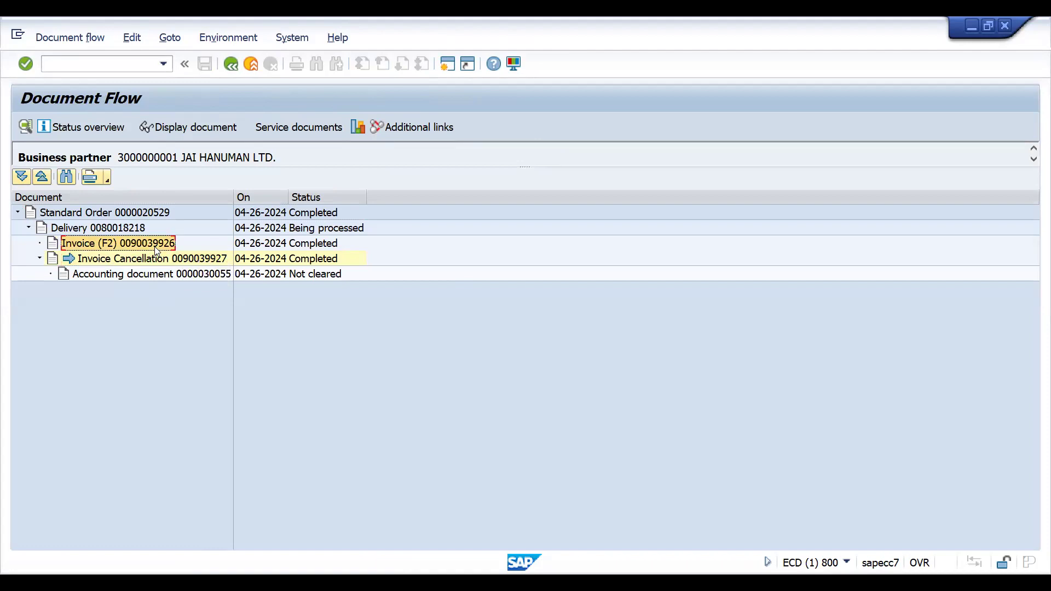
Step: Show invoice 90039926's header General information, confirming the Cancelled flag is ticked
click(193, 131)
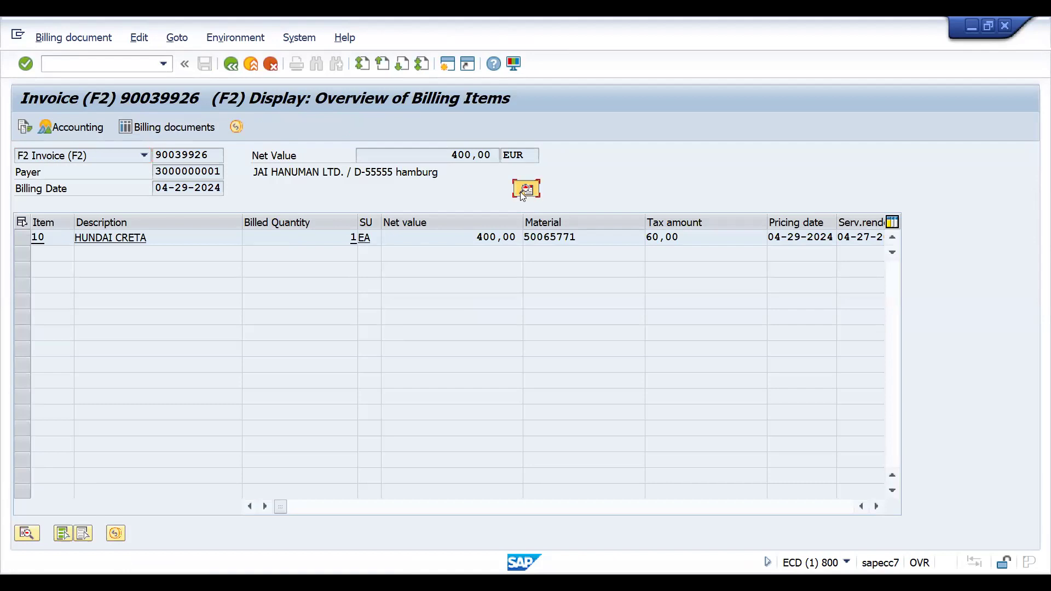
key(F5)
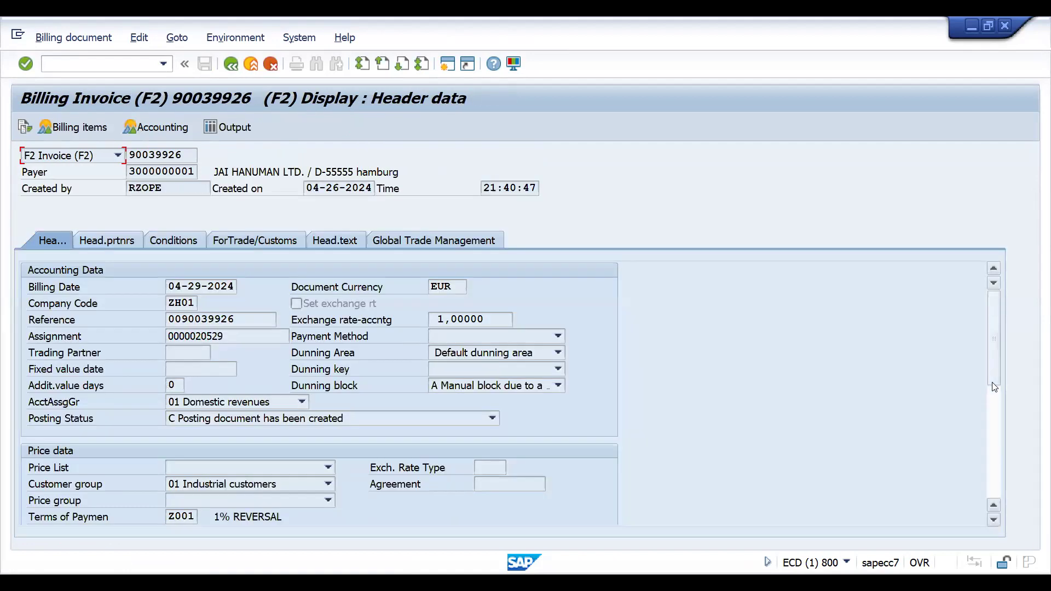
click(997, 448)
scroll(998, 448, down, 3)
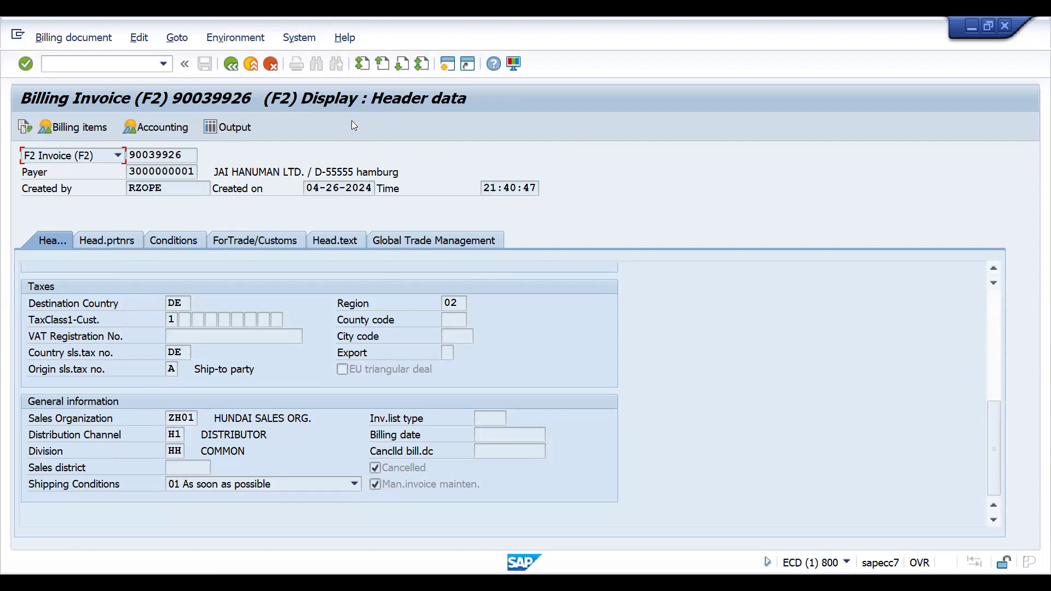
key(F3)
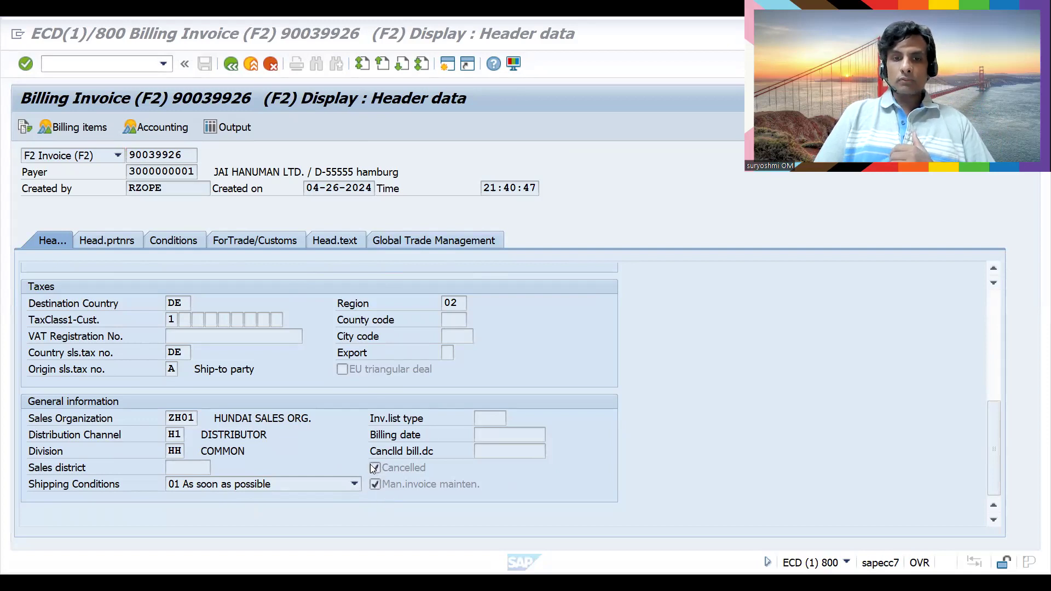
Step: Open the general table display transaction SE16N
click(117, 71)
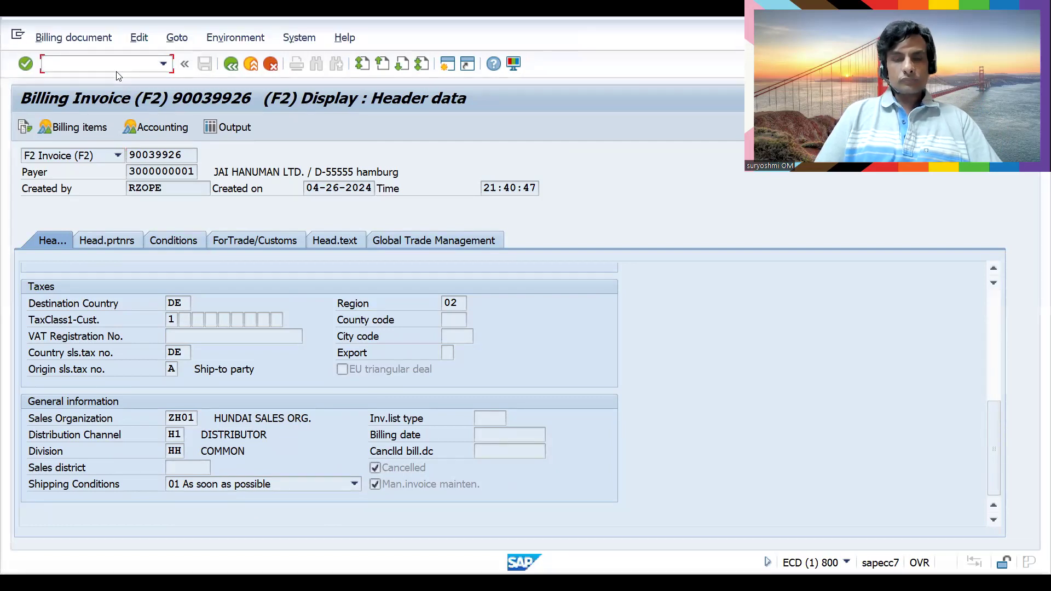
text(/n)
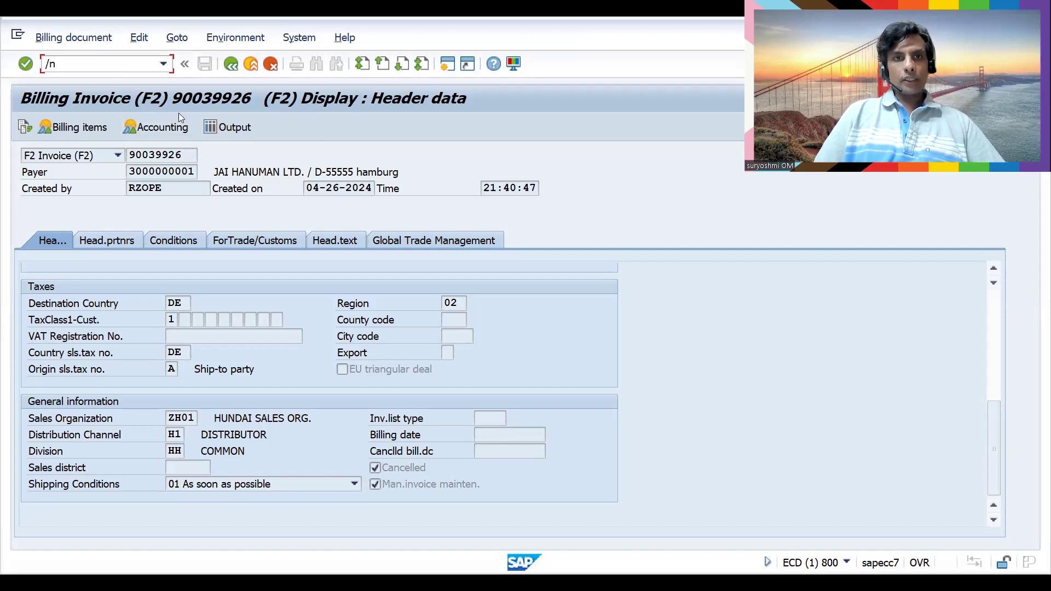
click(137, 156)
key(ctrl+slash)
text(/nse16n)
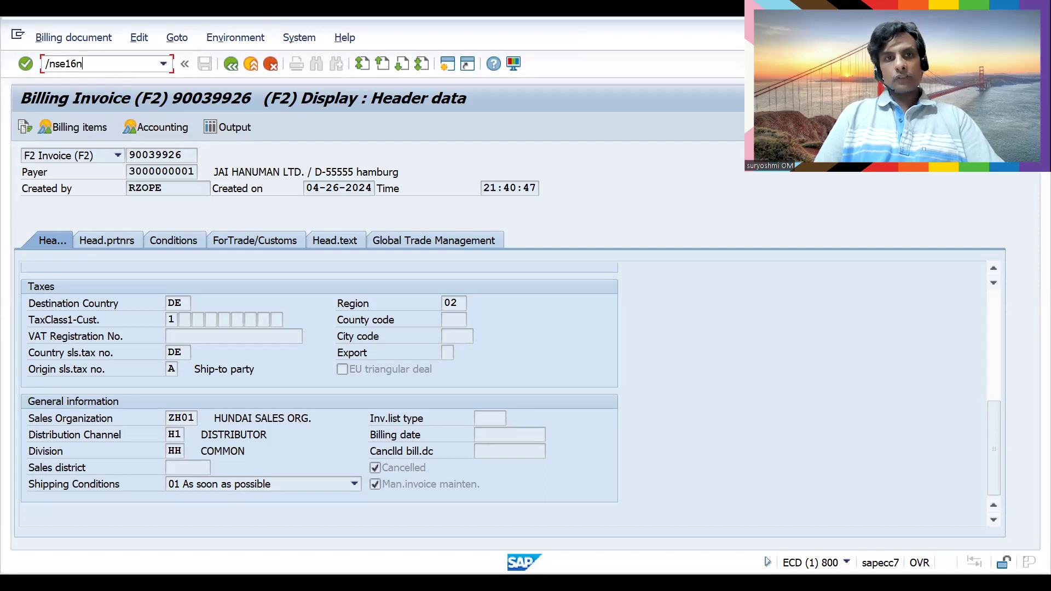
key(Return)
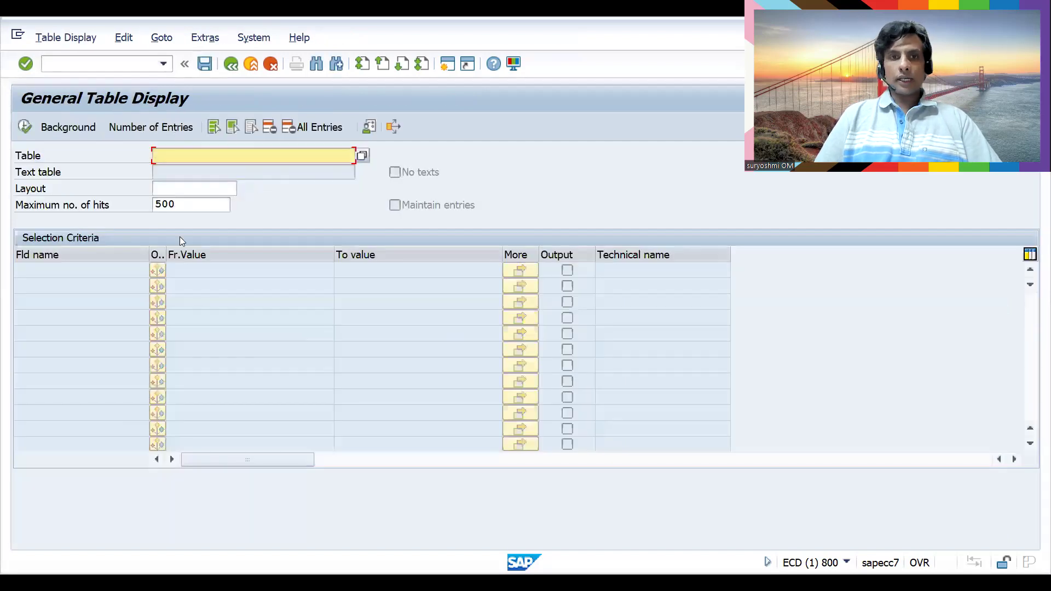
Step: List the VBRK table entry for billing document 90039926
text(vb)
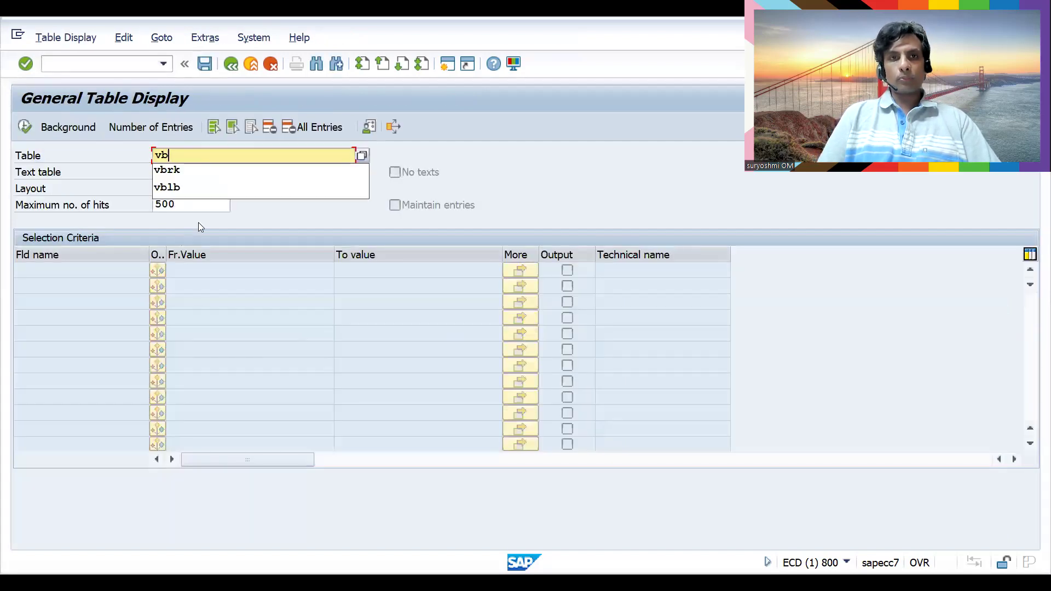
text(r)
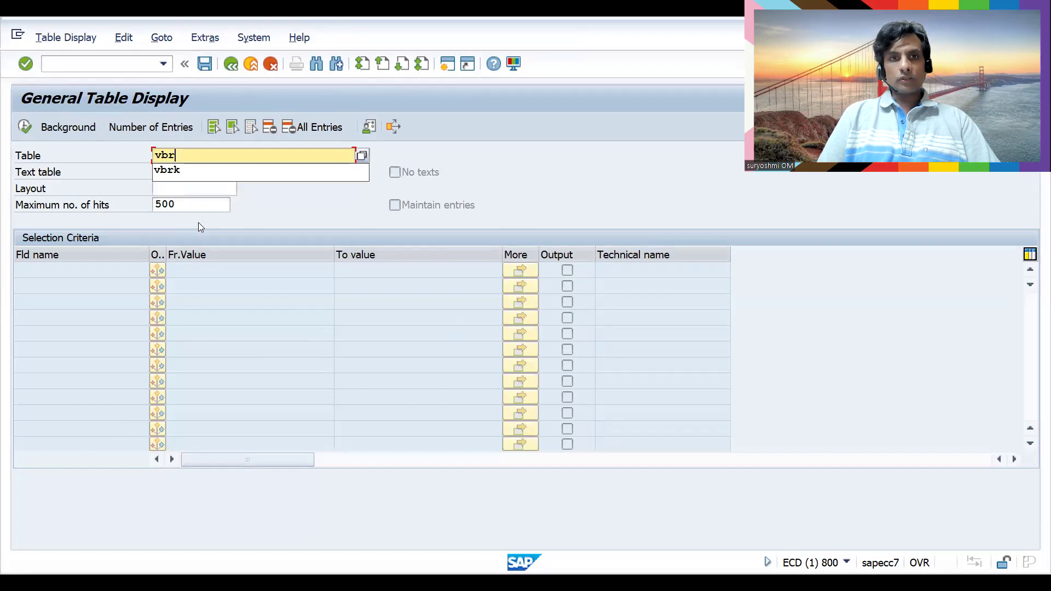
key(Down)
key(Return)
key(Return)
click(179, 280)
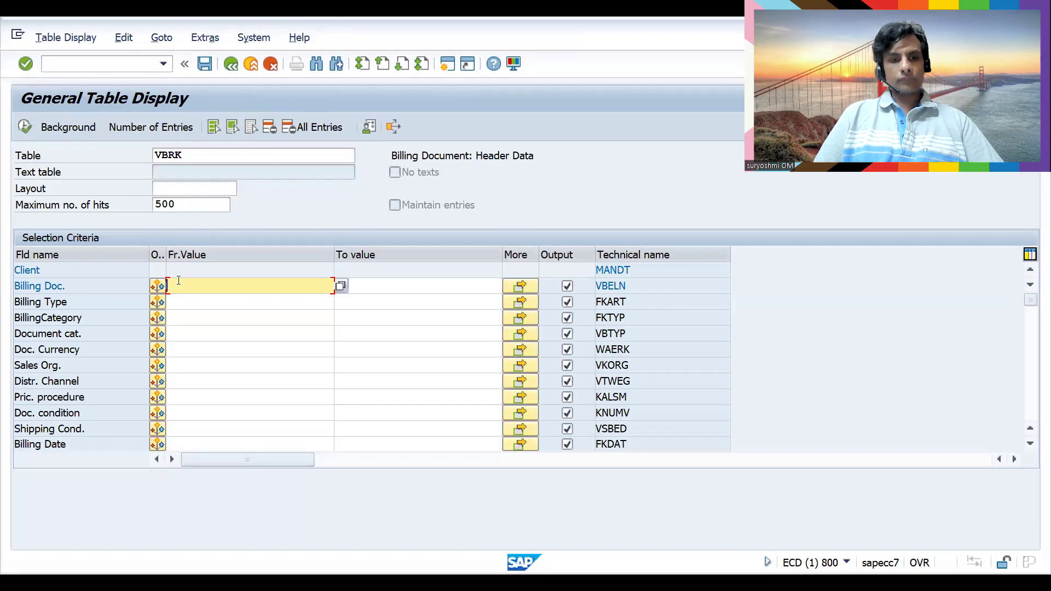
key(ctrl+v)
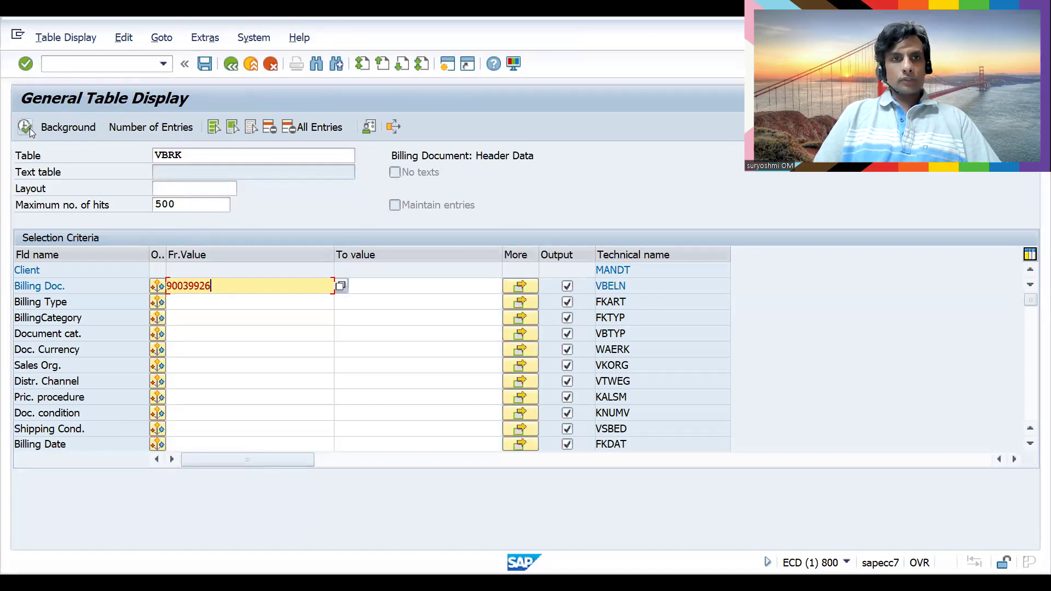
click(25, 127)
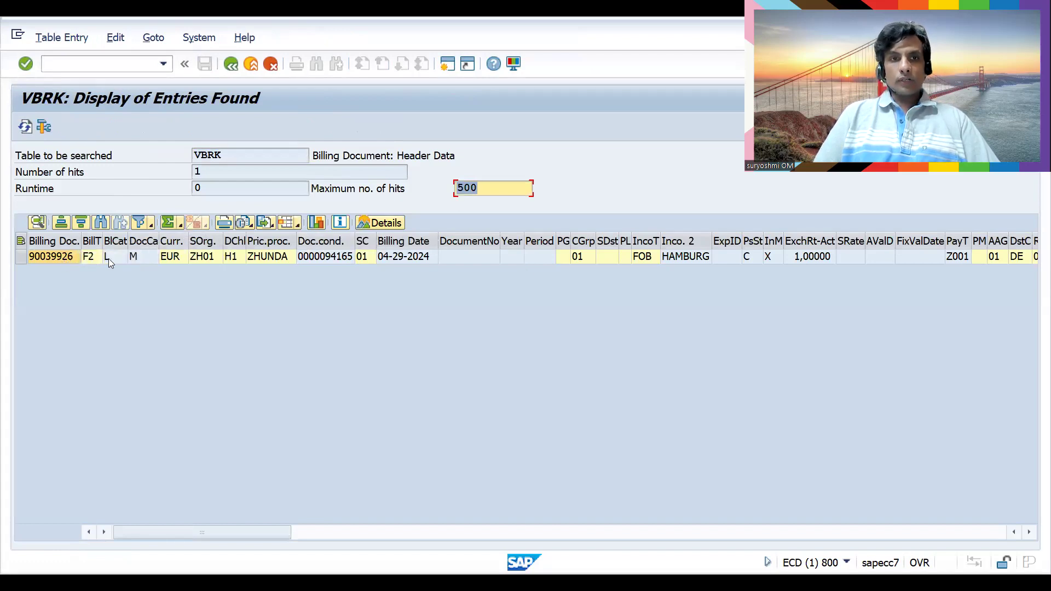
Step: Query VBFA for preceding document 90039926 and check its follow-on document 90039927
click(229, 72)
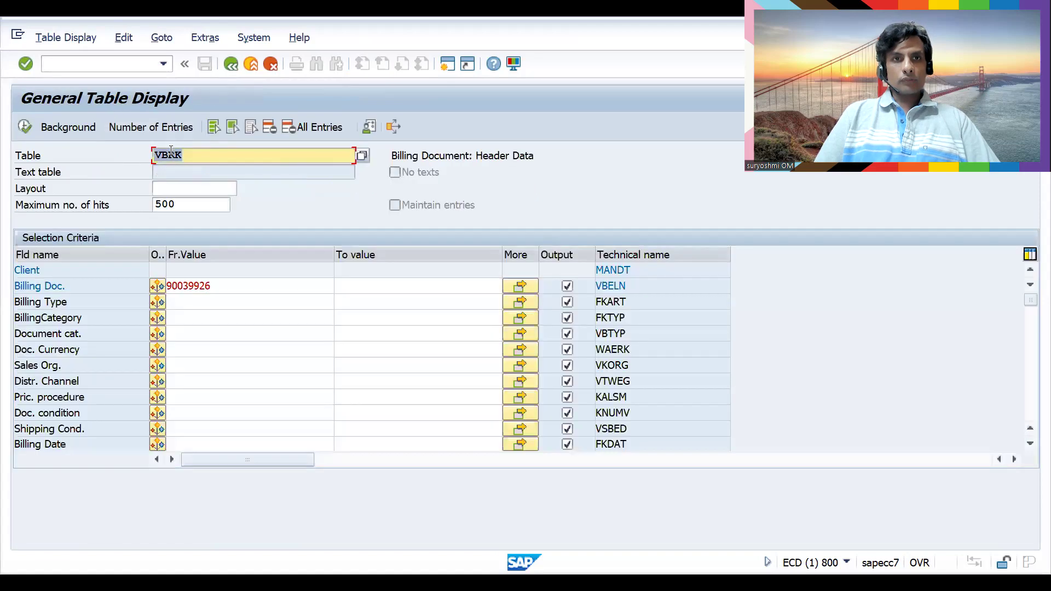
text(vbfa)
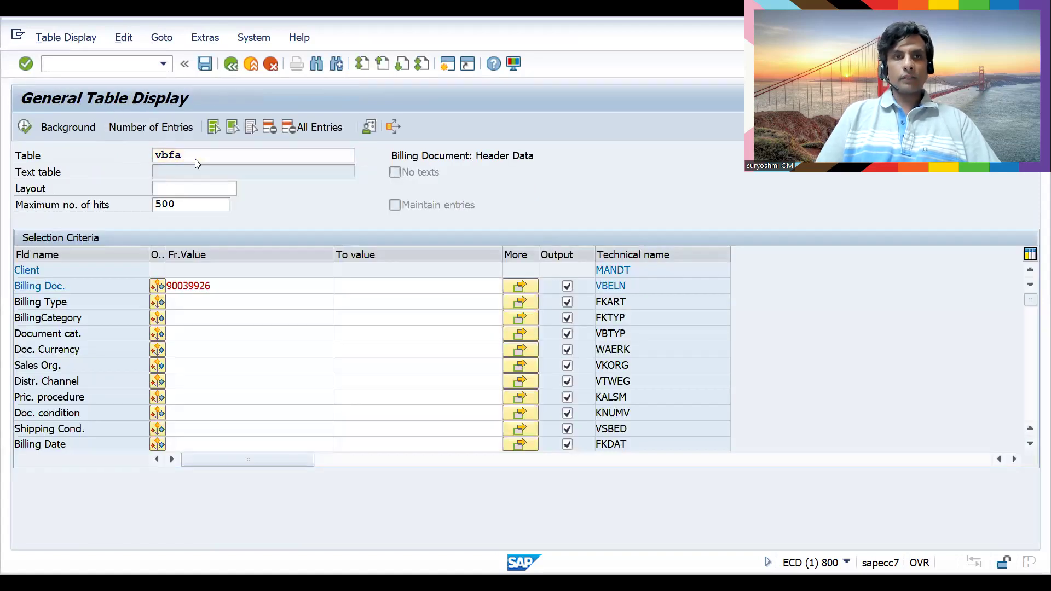
key(Return)
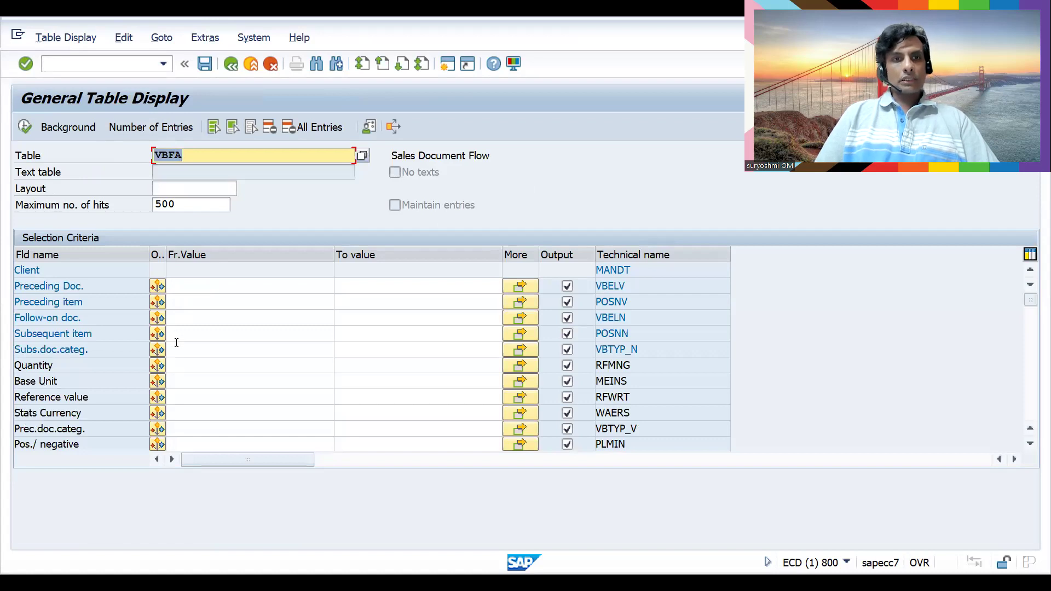
click(184, 287)
key(ctrl+v)
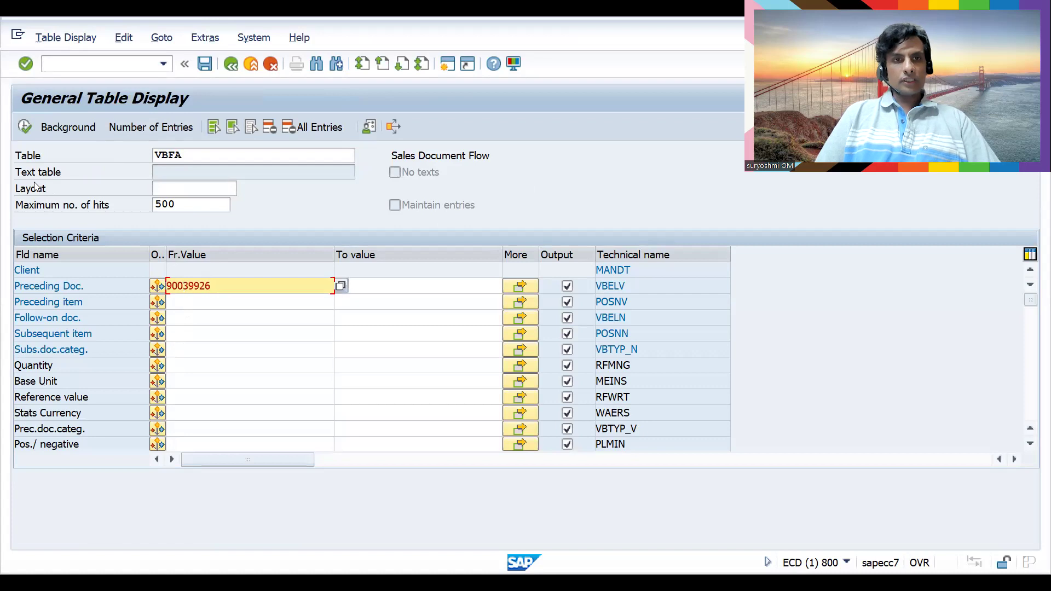
click(25, 127)
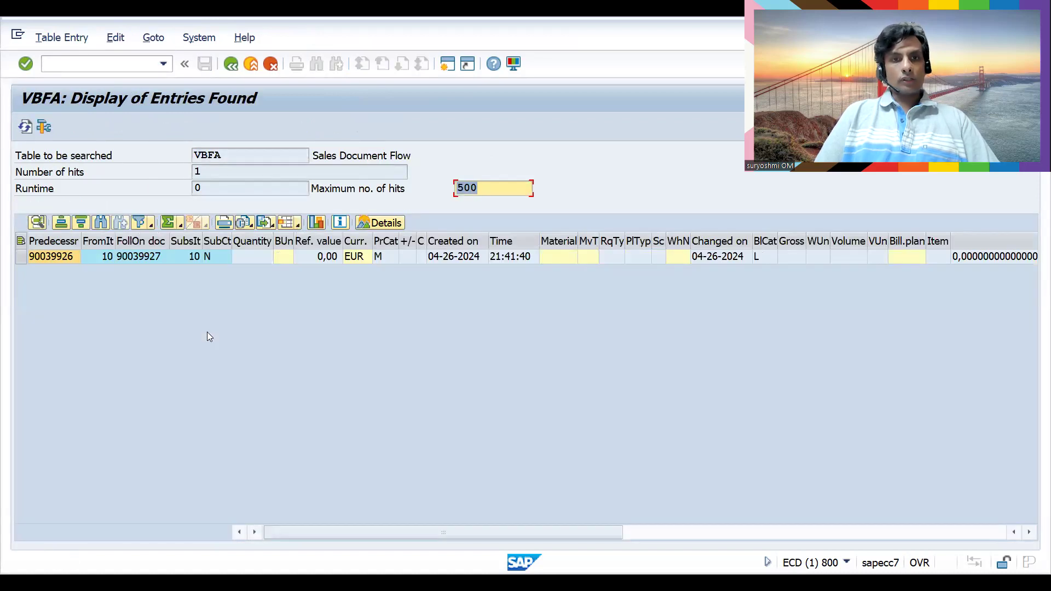
click(60, 258)
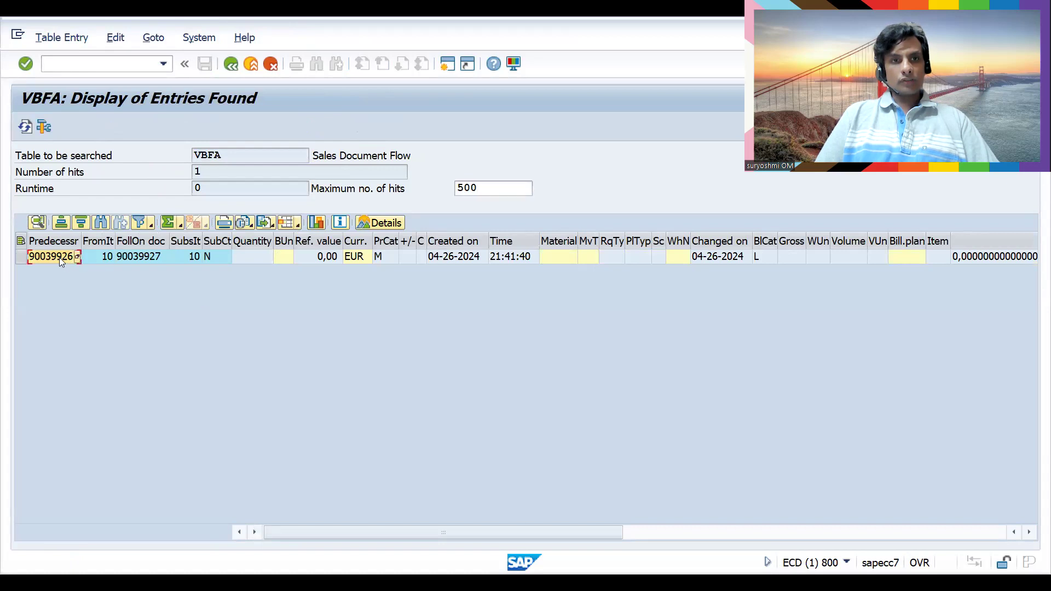
click(141, 258)
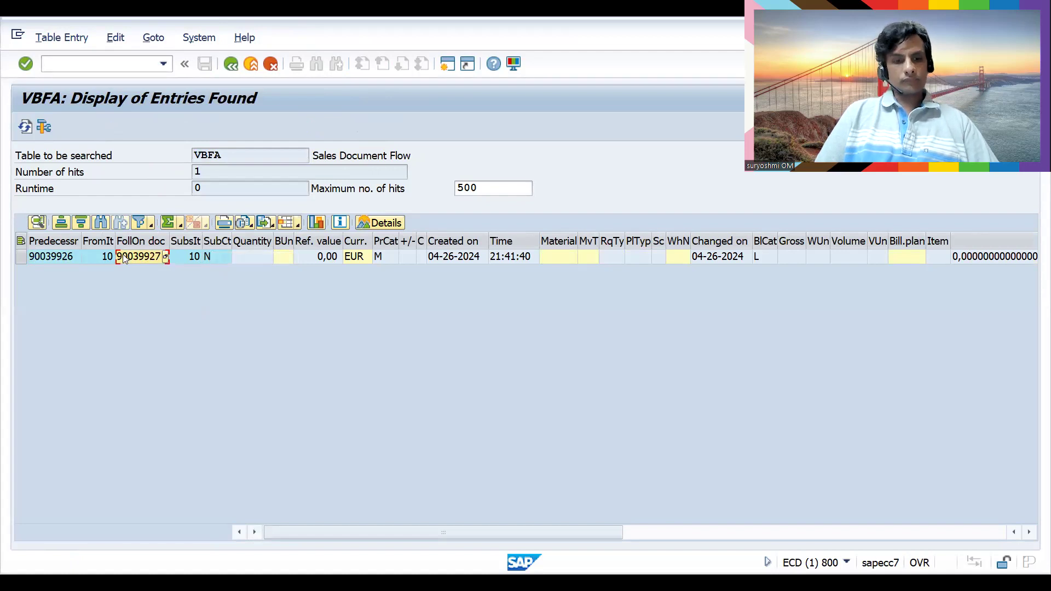
Step: Query VBRK for cancellation document 90039927, showing billing type S1
click(230, 64)
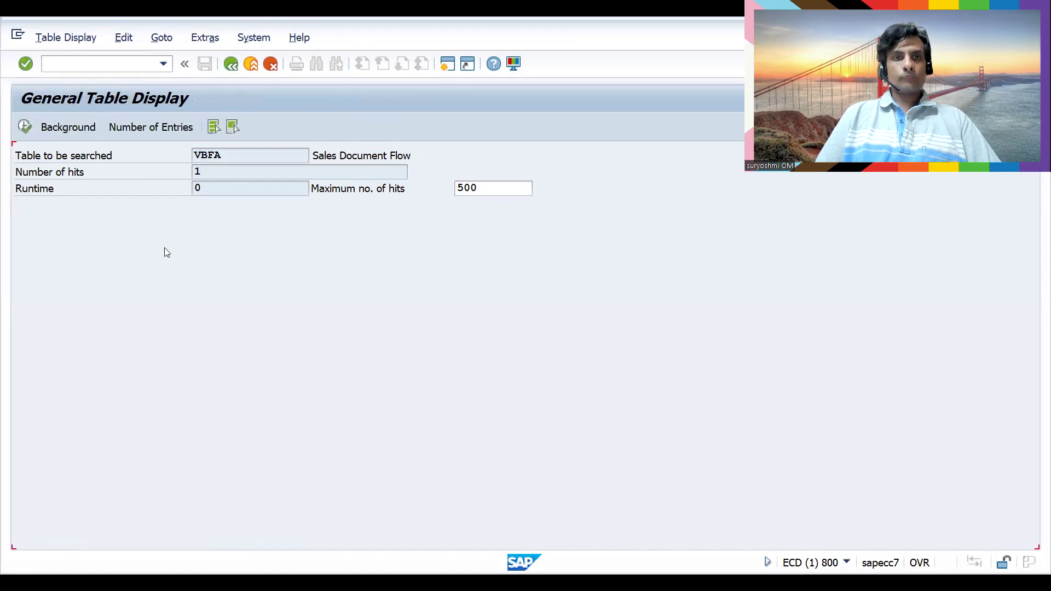
text(vbrk)
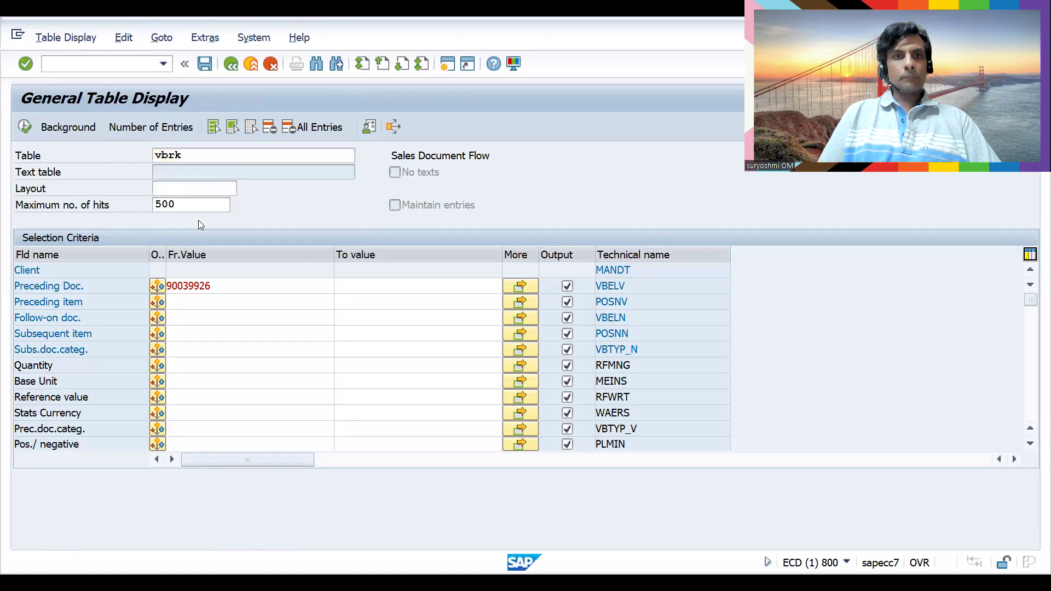
key(Return)
click(205, 285)
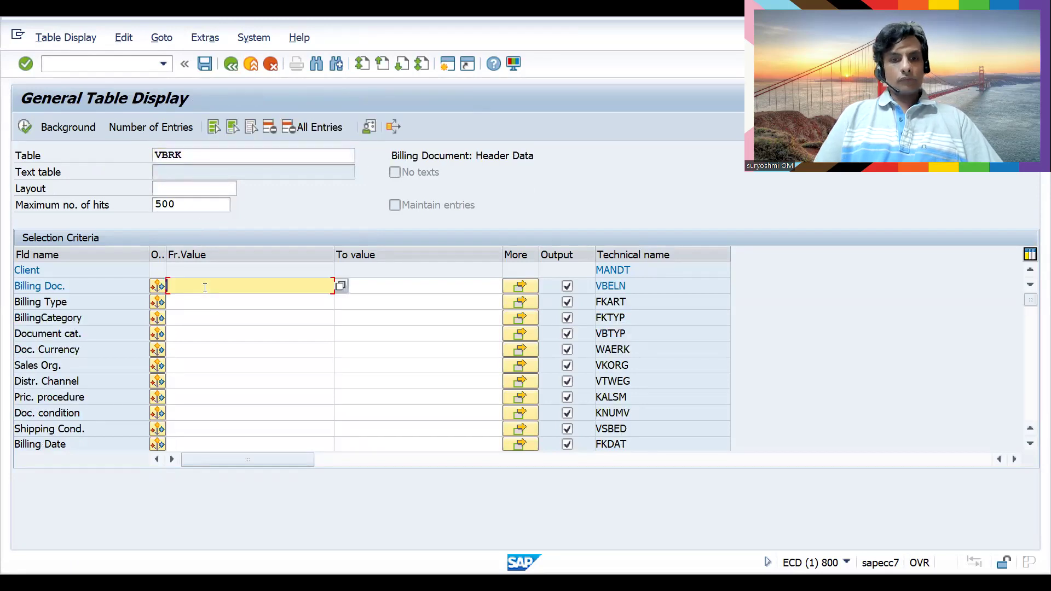
key(ctrl+v)
click(30, 130)
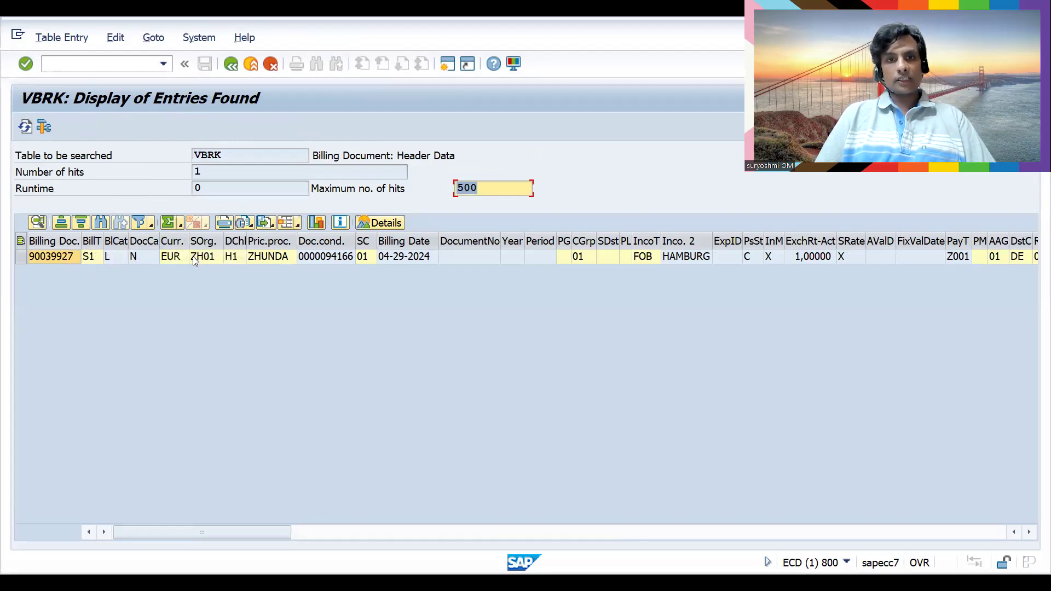
Step: Leave the VBRK table view and start transaction /nVF03 to display billing documents
click(84, 71)
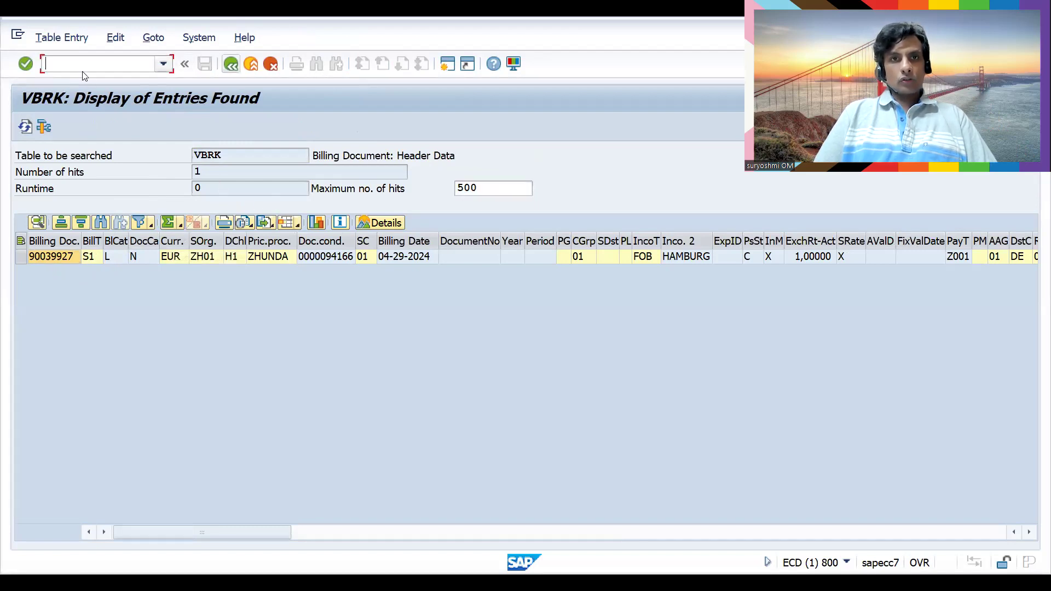
key(F3)
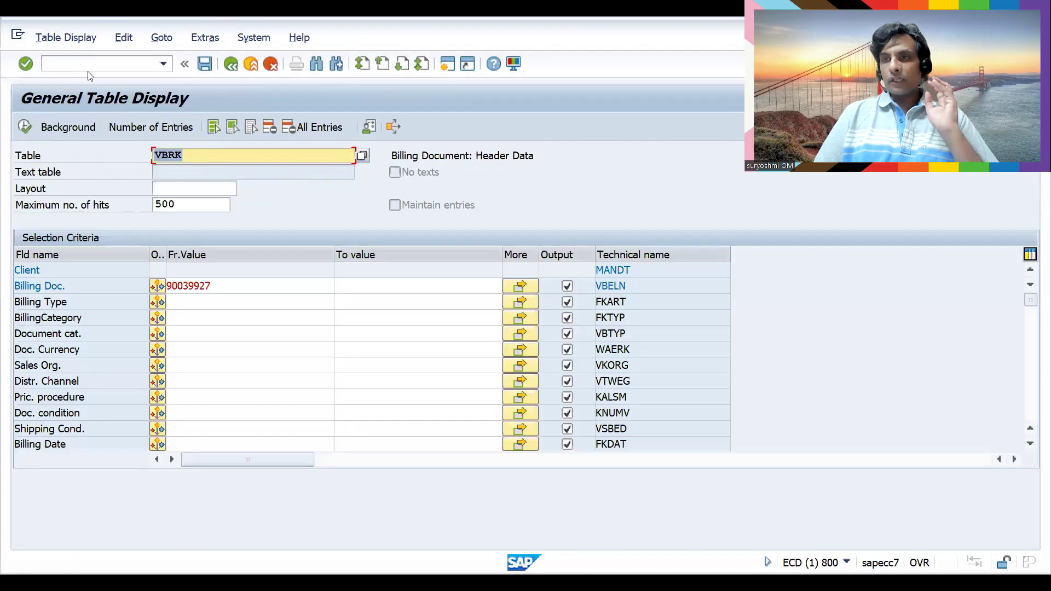
click(90, 66)
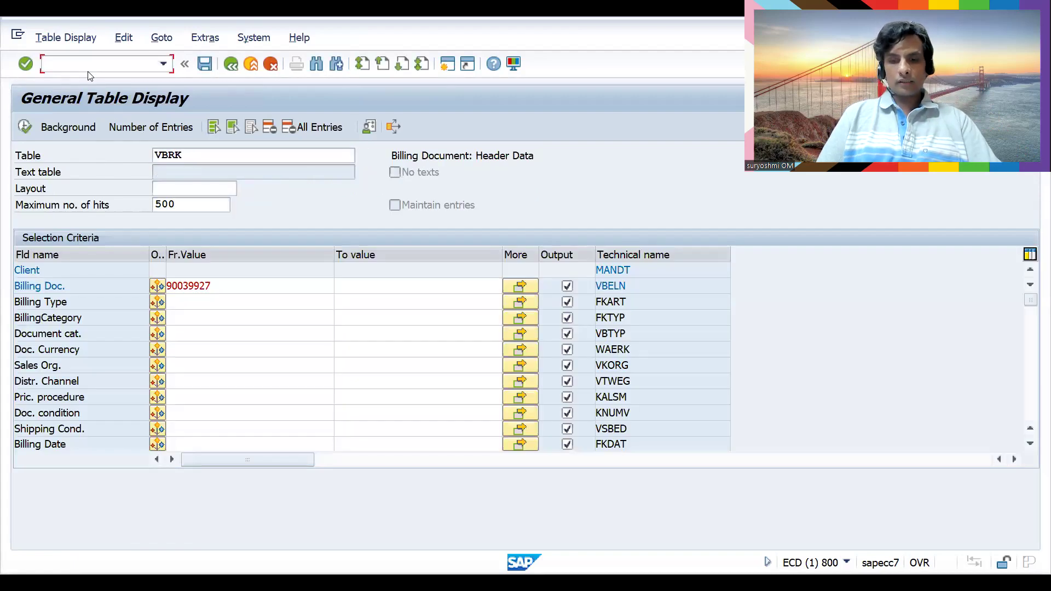
text(/nvf03)
key(Return)
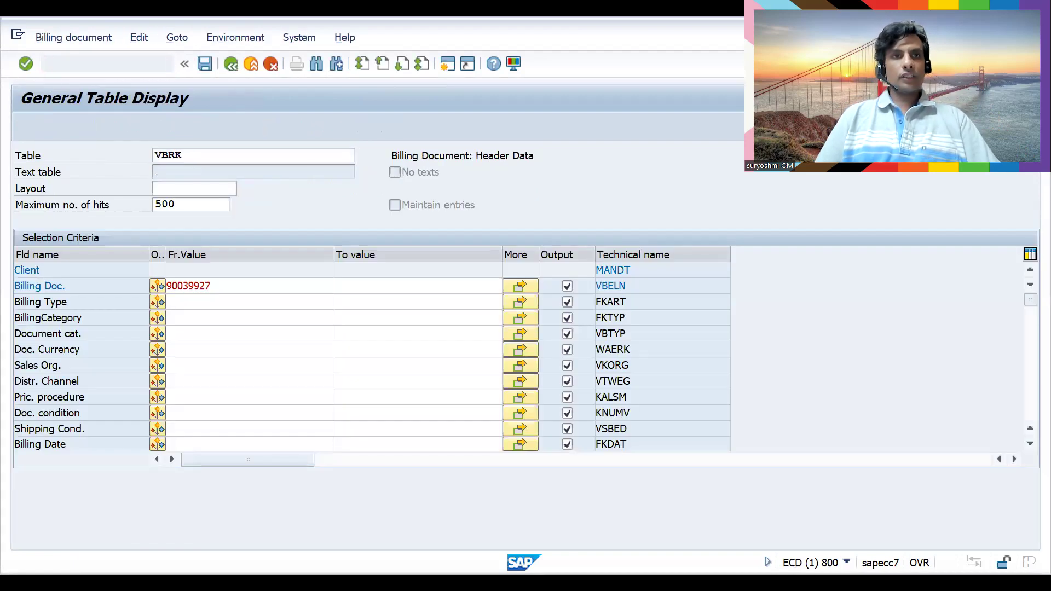
Step: Review document flow of invoice 90039926, confirming cancellation 90039927, then go back
click(263, 129)
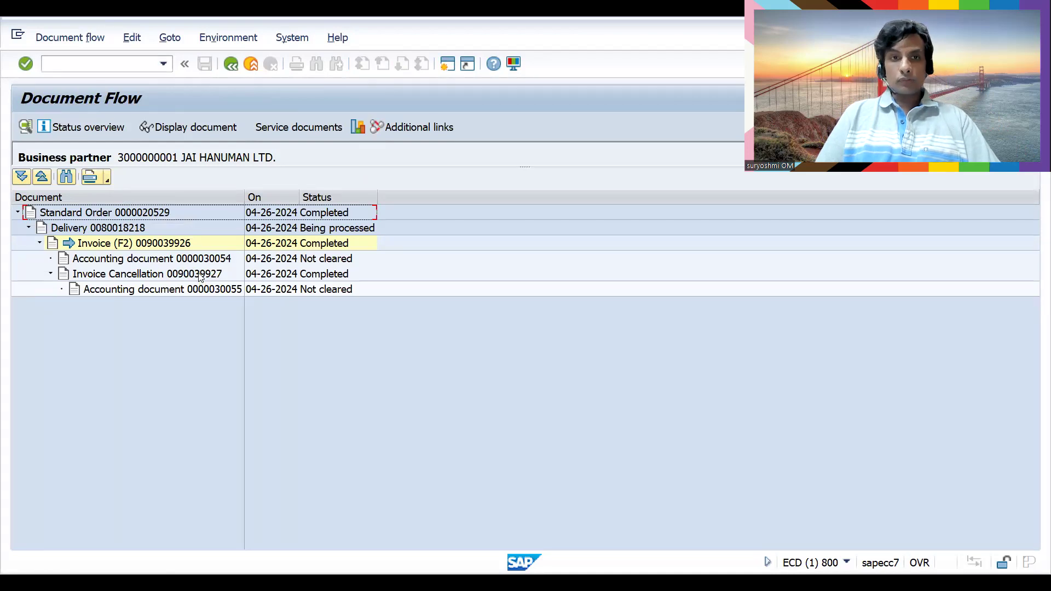
click(173, 246)
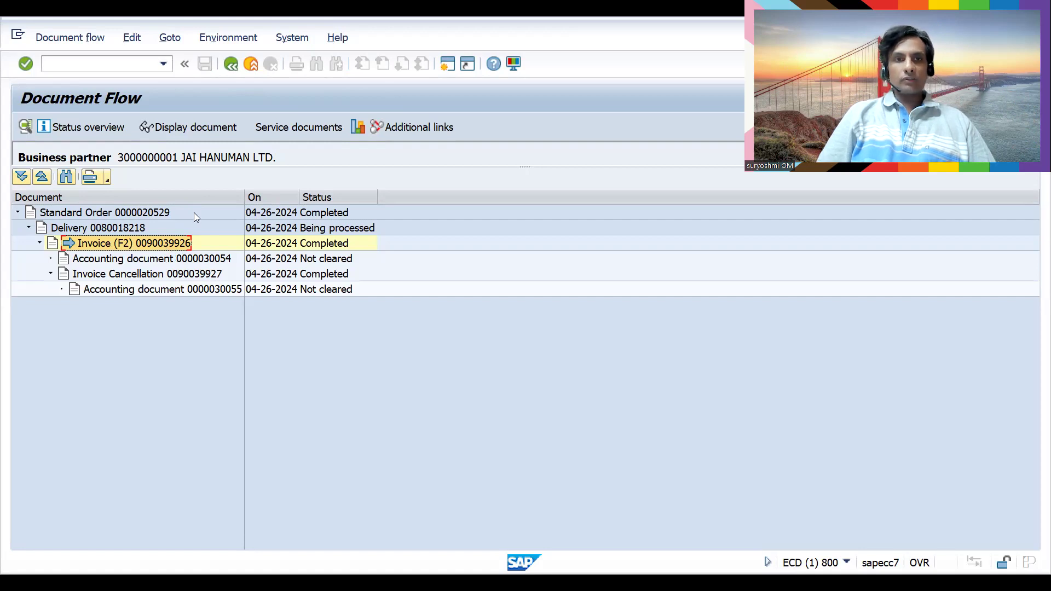
click(230, 72)
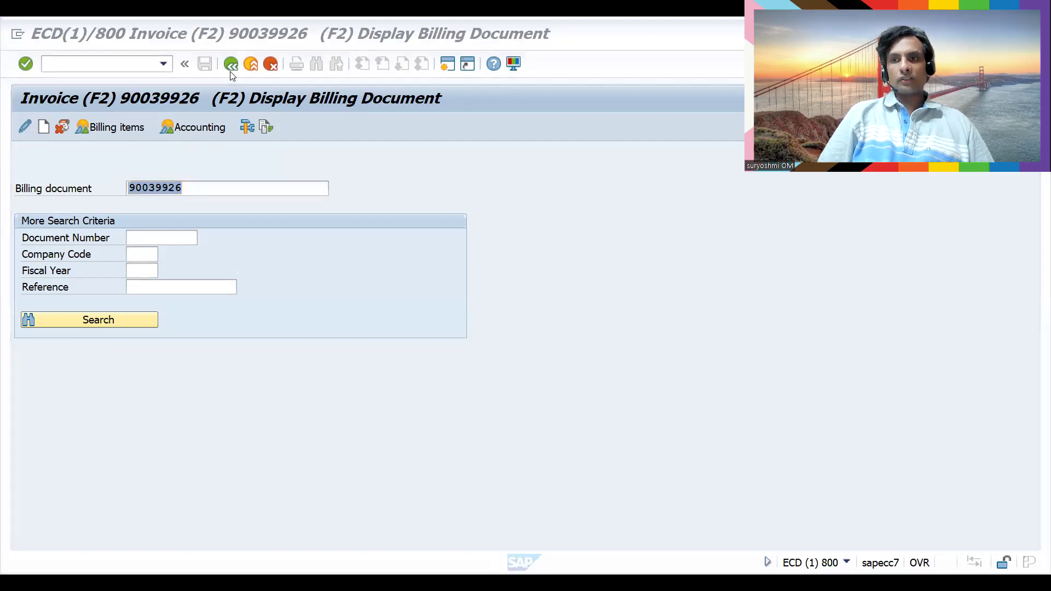
Step: Browse the Udemy instructor profile's About me section and list of 22 SAP courses
key(alt+Tab)
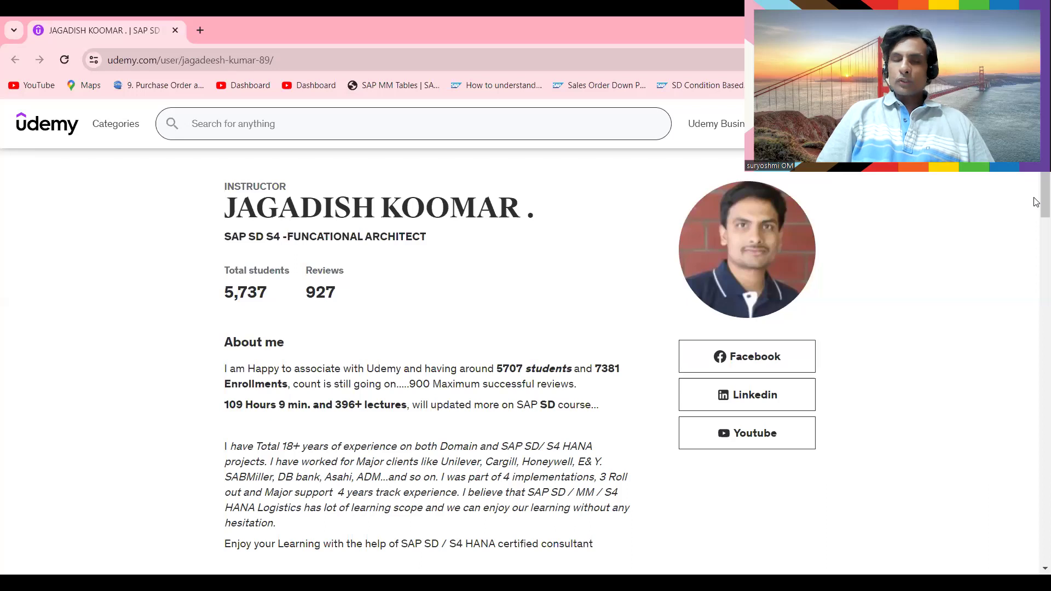
scroll(1036, 219, down, 1)
scroll(1036, 239, down, 6)
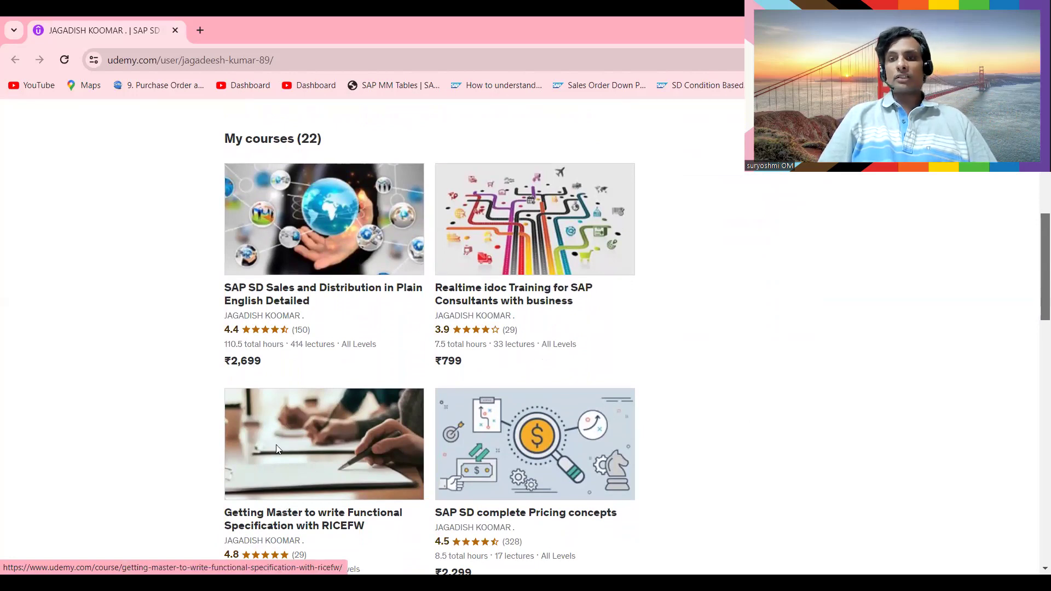
drag(1037, 305, 999, 335)
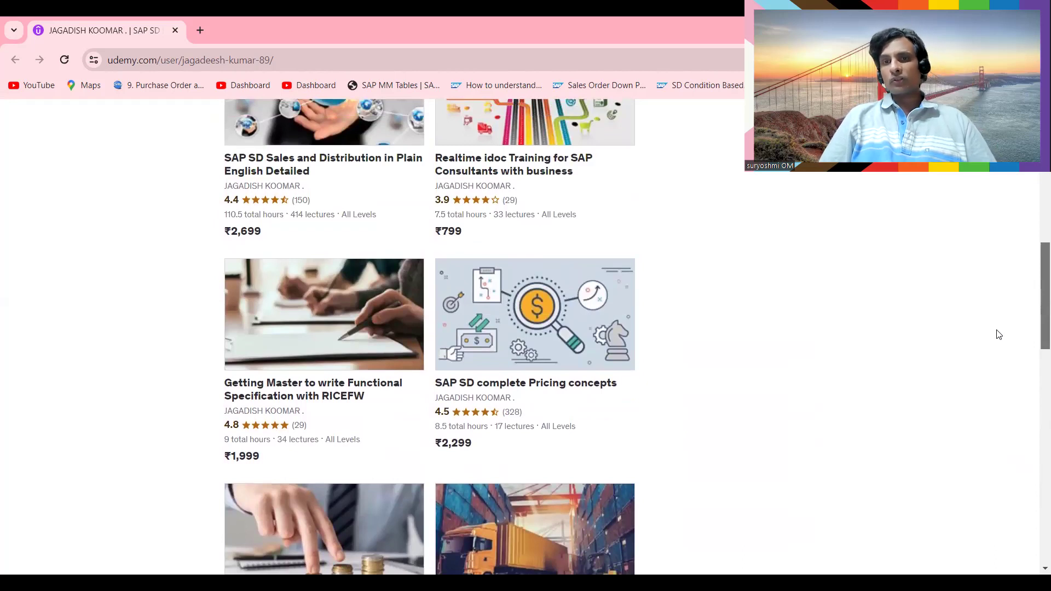
scroll(980, 300, up, 10)
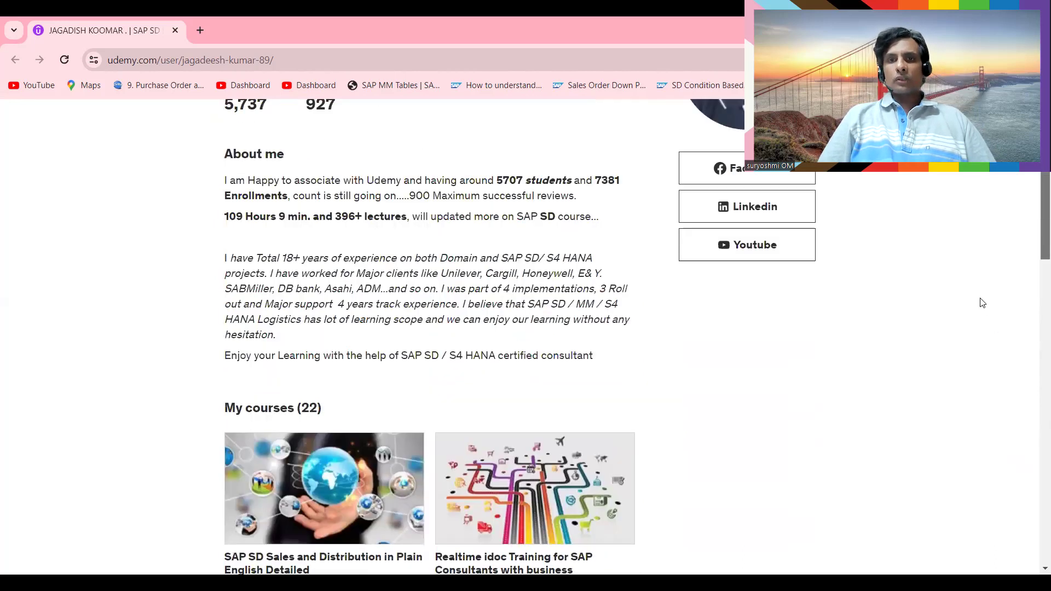
scroll(996, 342, down, 12)
scroll(983, 281, up, 5)
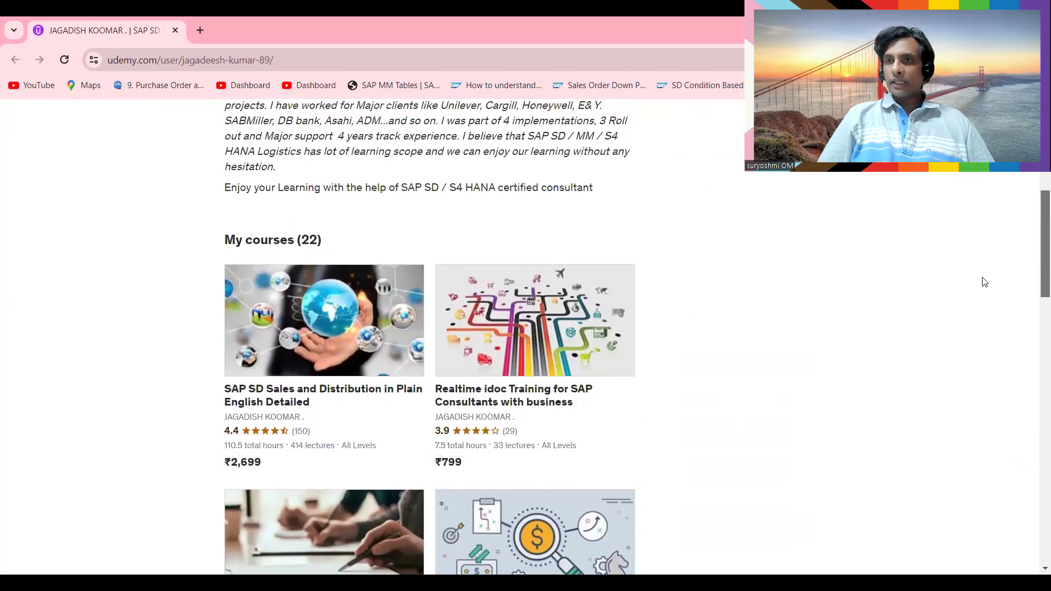
scroll(984, 282, down, 2)
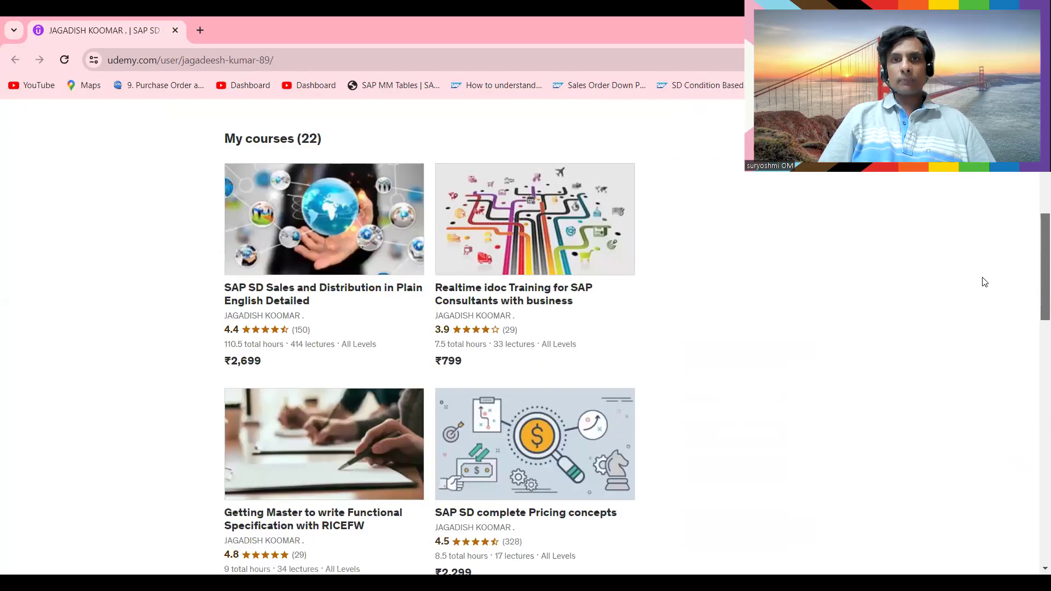